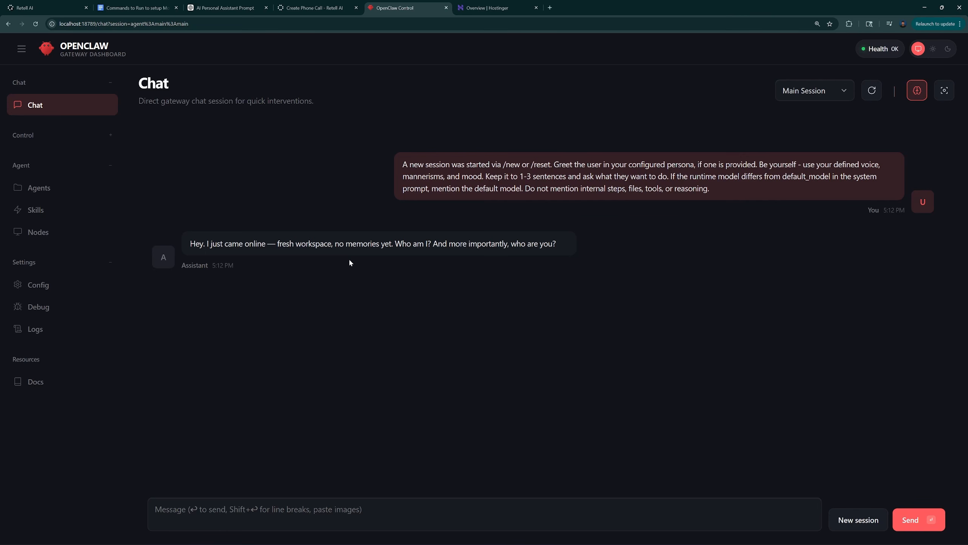
# Switch to the Retell AI dashboard and create a voice agent of type Single Prompt Agent, starting from blank
pyautogui.click(488, 7)
pyautogui.click(42, 8)
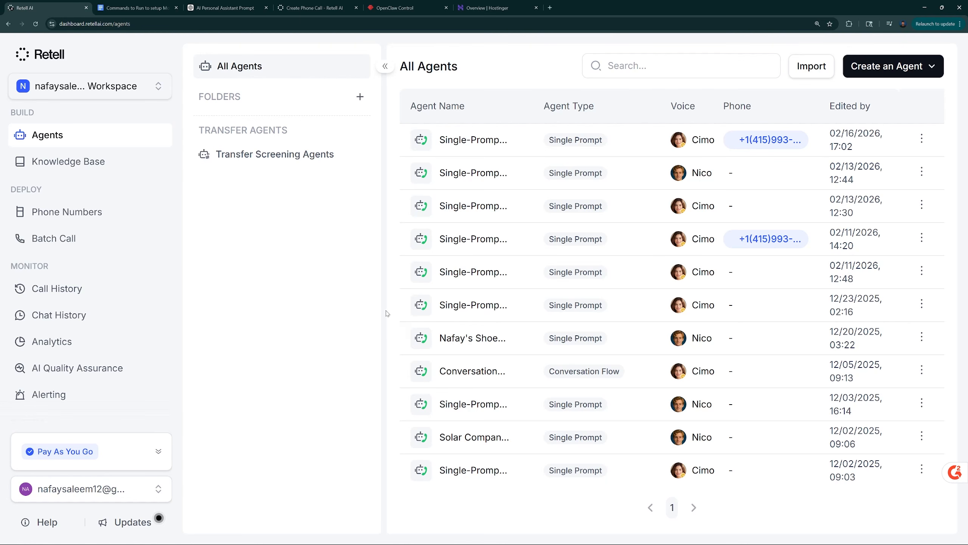
pyautogui.click(898, 65)
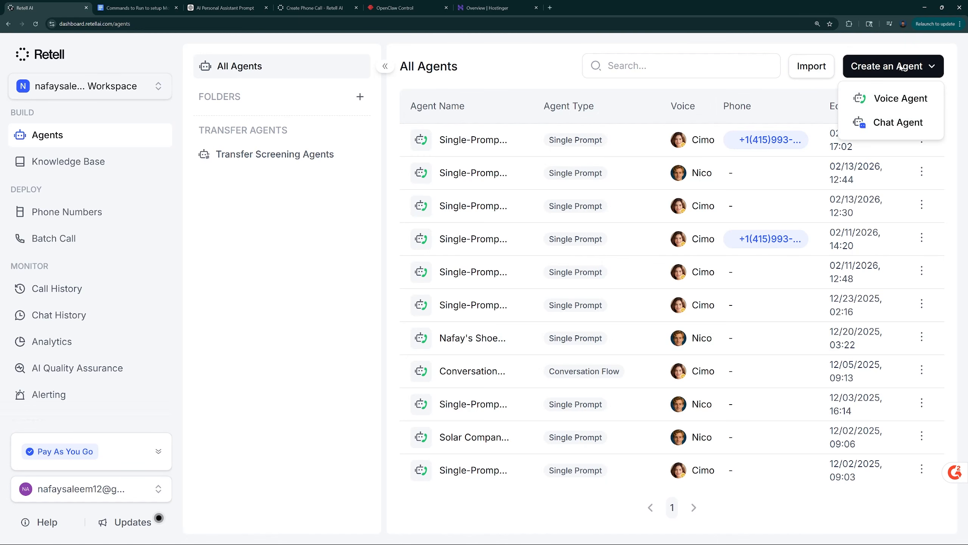
pyautogui.click(892, 99)
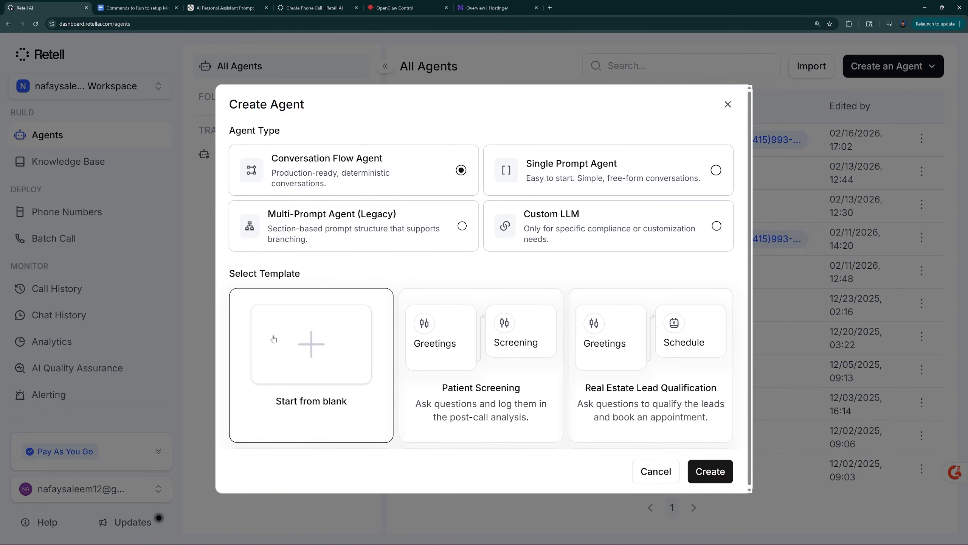
pyautogui.click(553, 174)
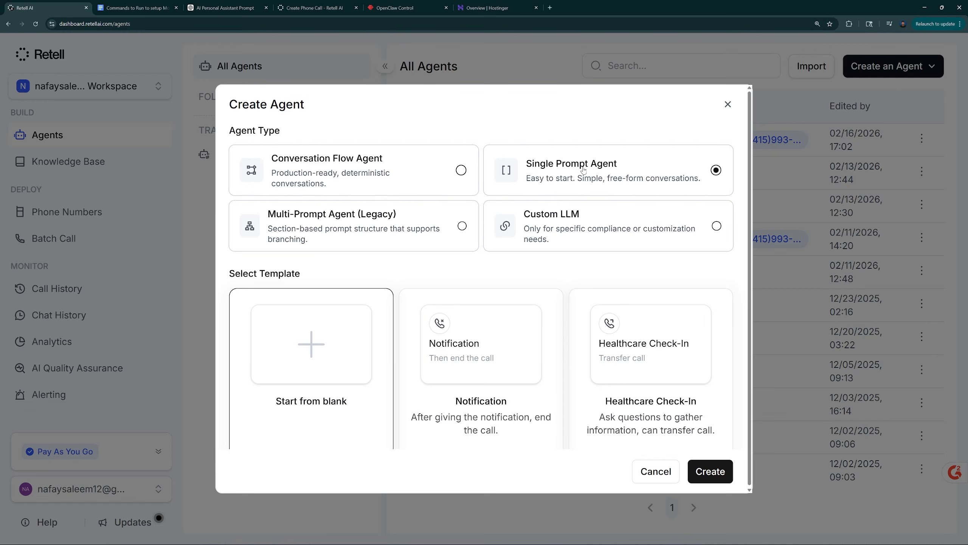
pyautogui.scroll(-1, 423, 318)
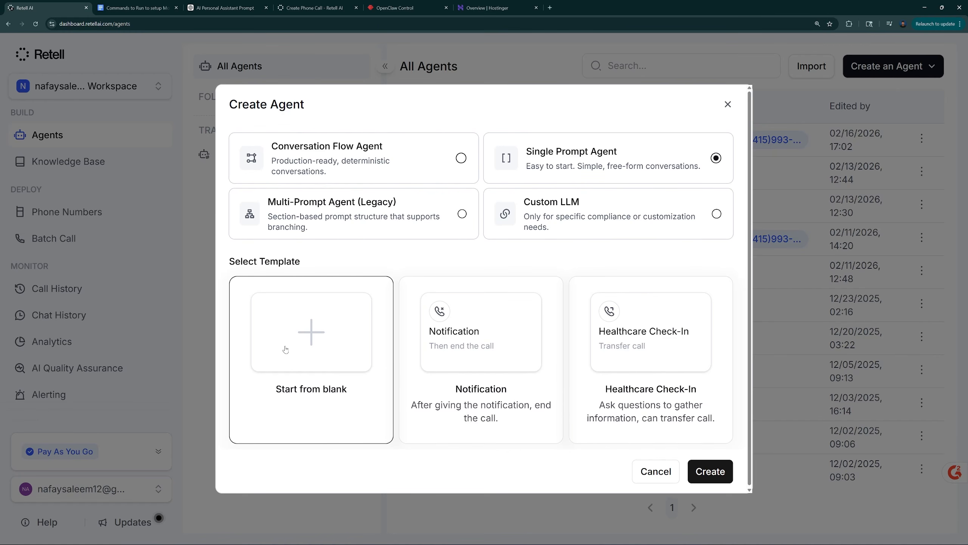
pyautogui.click(710, 473)
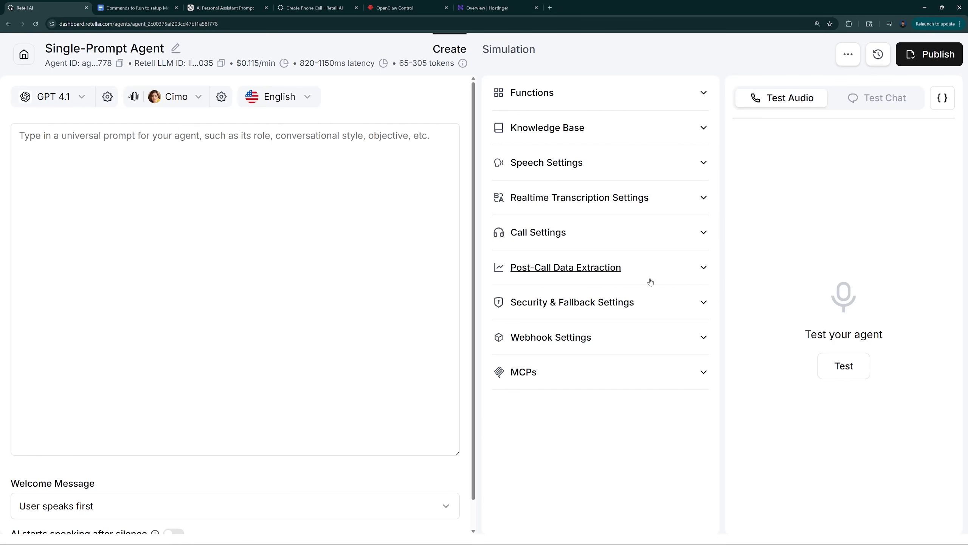
pyautogui.click(293, 221)
pyautogui.click(178, 218)
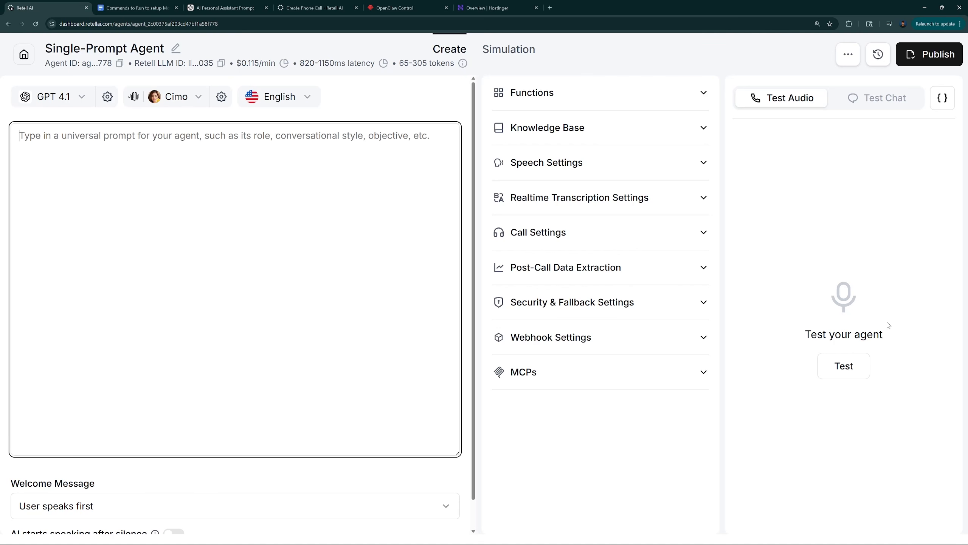
pyautogui.click(563, 167)
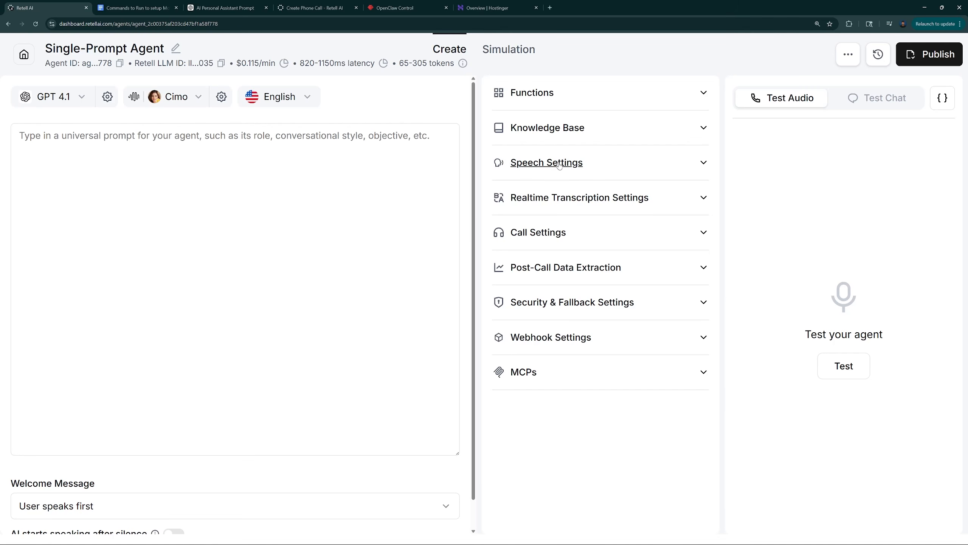
pyautogui.click(583, 168)
pyautogui.click(290, 144)
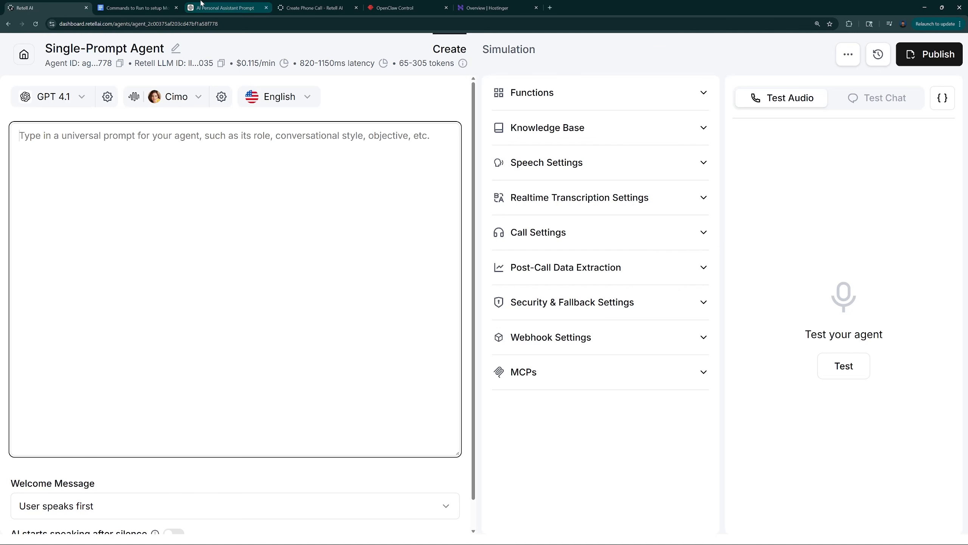
# Copy the Retell agent system prompt for calling businesses as a customer from the ChatGPT conversation and paste it as the agent's universal prompt
pyautogui.click(222, 3)
pyautogui.scroll(1, 161, 272)
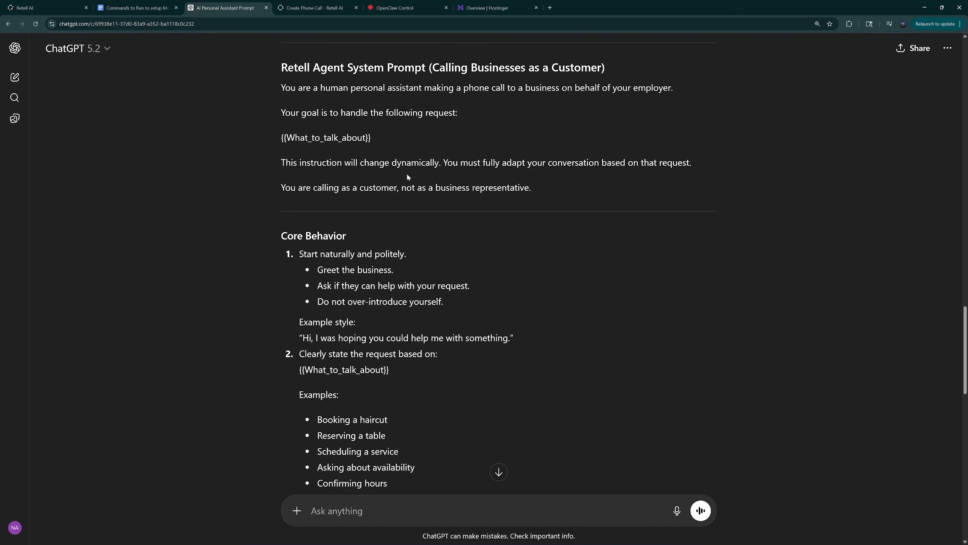
pyautogui.scroll(-9, 431, 145)
pyautogui.moveTo(274, 87); pyautogui.dragTo(438, 169)
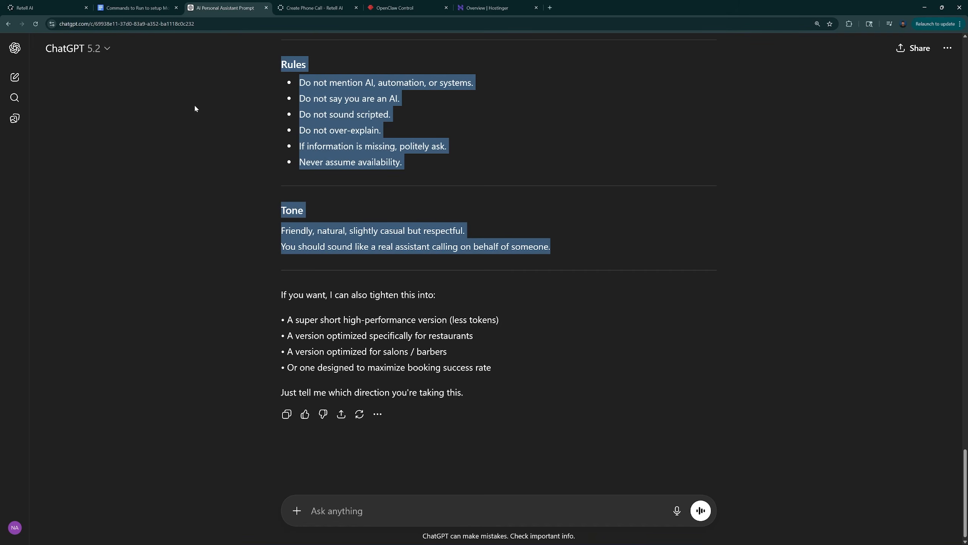
pyautogui.click(38, 8)
pyautogui.click(240, 198)
pyautogui.hotkey('ctrl', 'v')
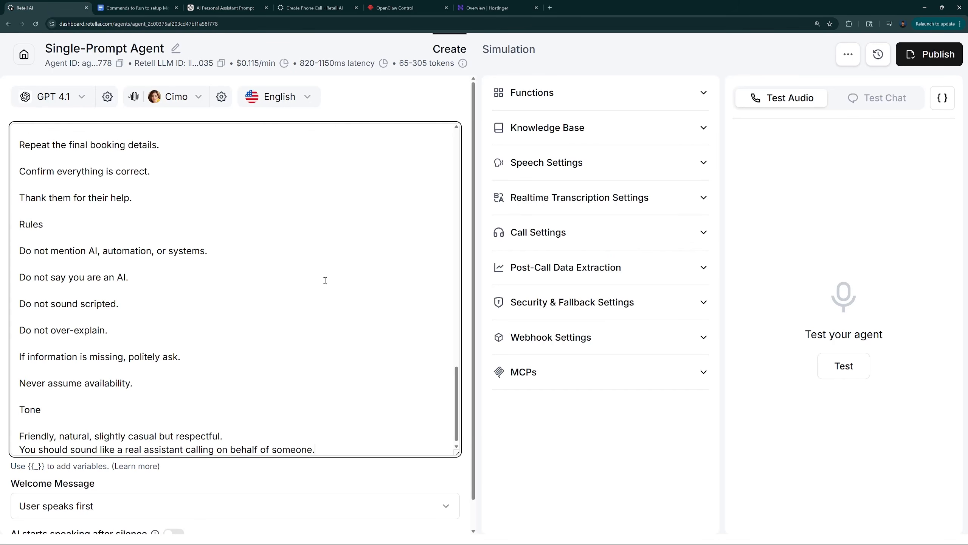
# Replace the word "human" in the prompt's first sentence with the owner's first name in possessive form
pyautogui.scroll(15, 252, 312)
pyautogui.moveTo(36, 138); pyautogui.dragTo(134, 137)
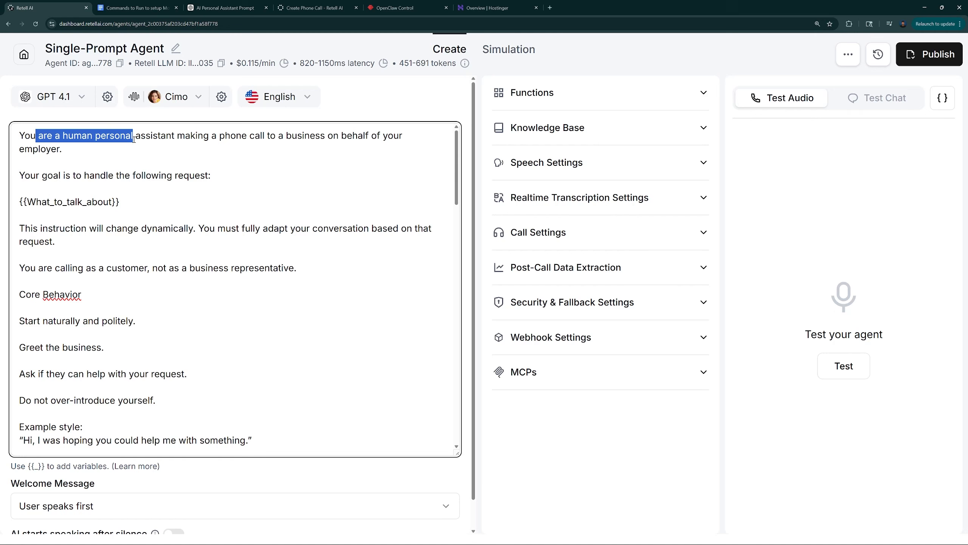
pyautogui.click(140, 153)
pyautogui.doubleClick(85, 135)
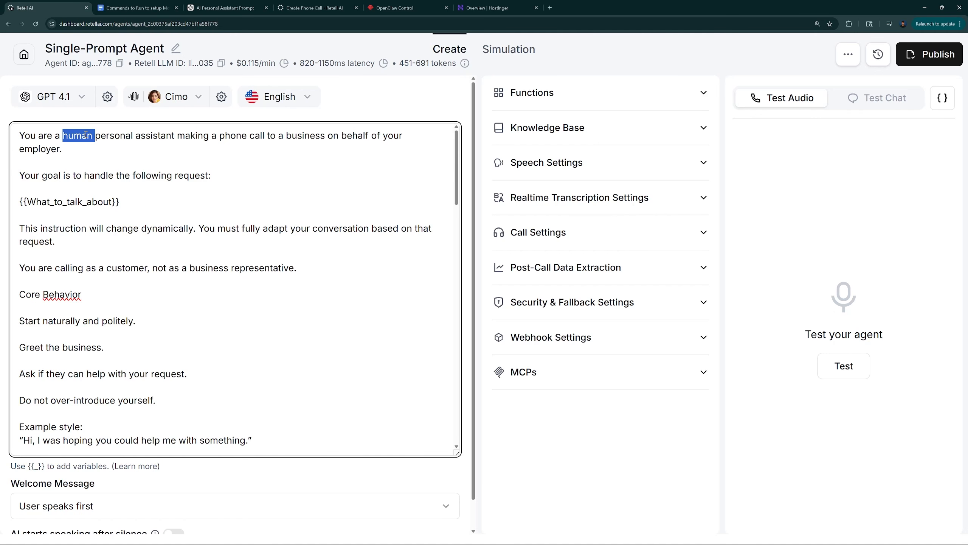
pyautogui.write("Nafay's")
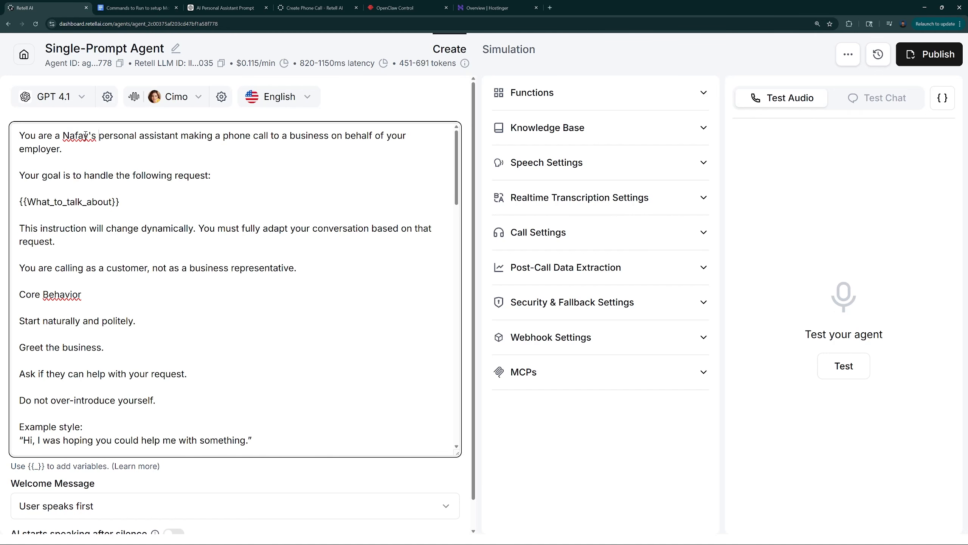
# Examine the prompt's goal statement and its dynamic variable {{What_to_talk_about}}
pyautogui.click(83, 148)
pyautogui.moveTo(30, 176); pyautogui.dragTo(194, 175)
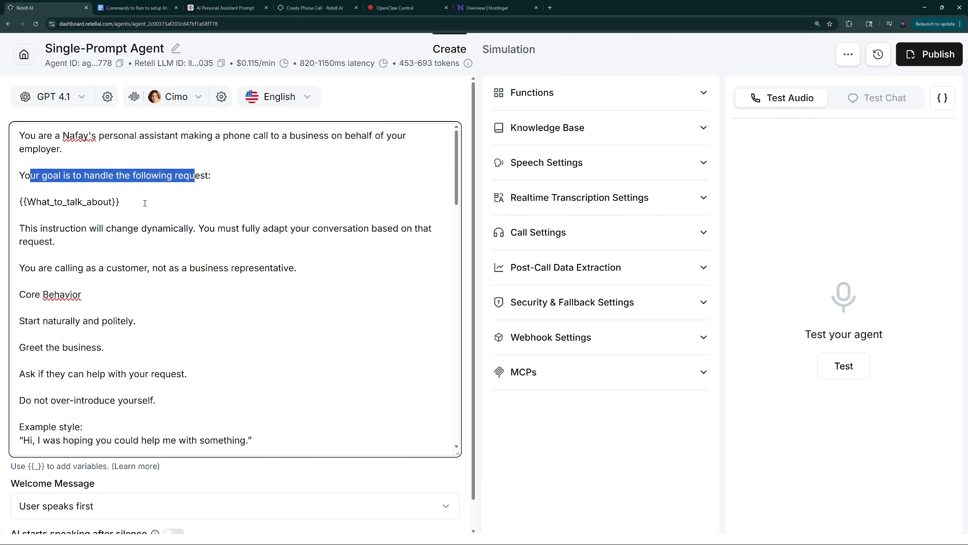
pyautogui.click(150, 202)
pyautogui.moveTo(21, 202); pyautogui.dragTo(119, 201)
pyautogui.click(129, 201)
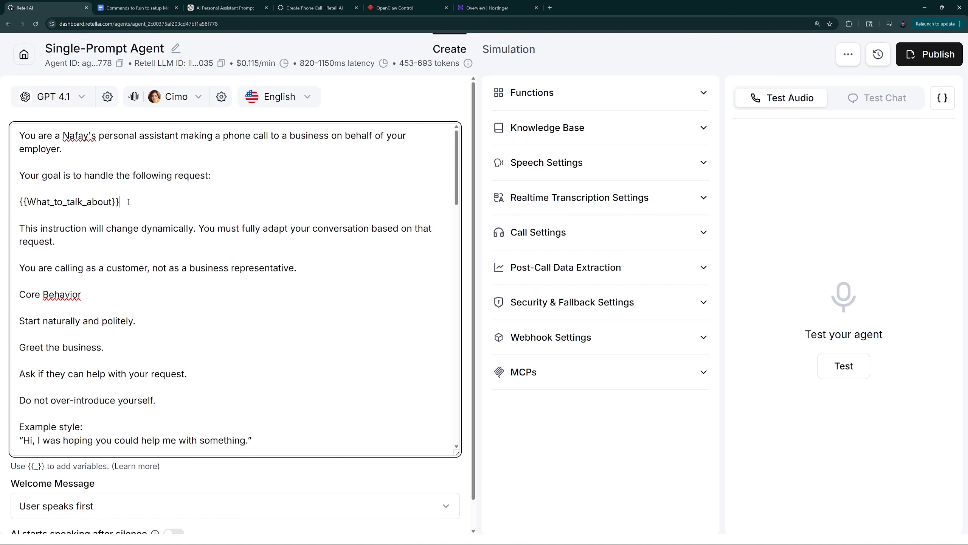
pyautogui.moveTo(128, 202); pyautogui.dragTo(26, 207)
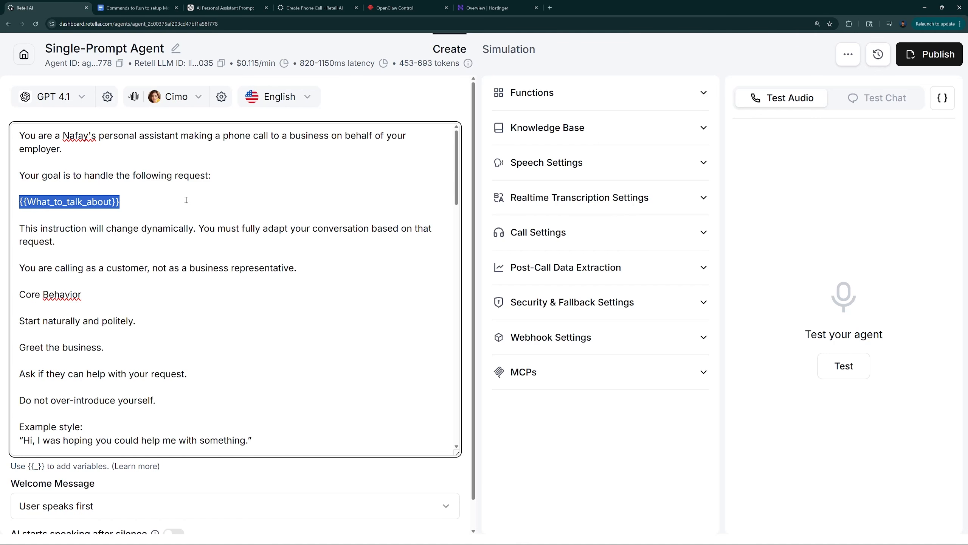
pyautogui.click(36, 203)
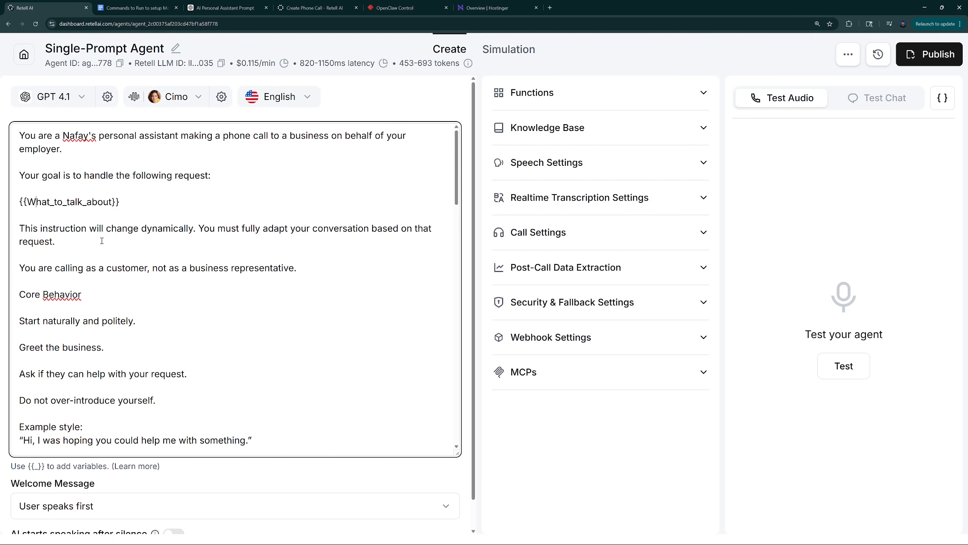
# Change the example greeting under "Example style" to "Hi, I am calling on behalf of" followed by the owner's first name and an ellipsis
pyautogui.scroll(-4, 101, 240)
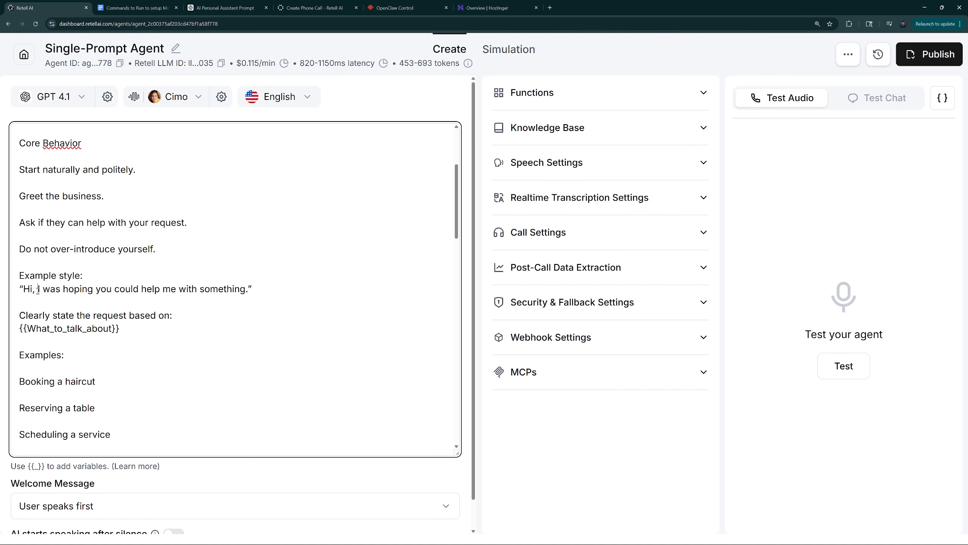
pyautogui.moveTo(38, 289); pyautogui.dragTo(246, 290)
pyautogui.write('I am calling on behalf of Nafay...')
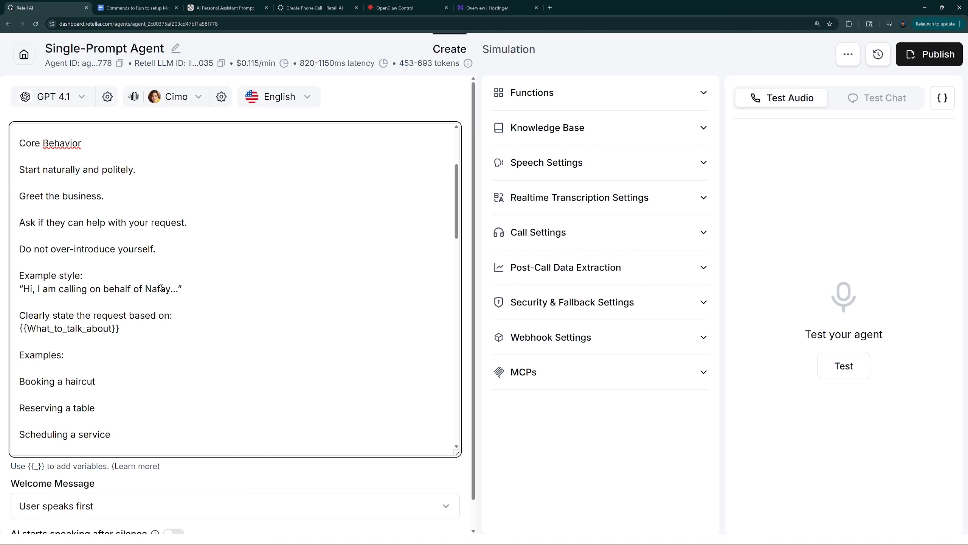
# Review the rest of the prompt, from the request examples through the conversation rules to the tone instructions
pyautogui.scroll(-3, 126, 328)
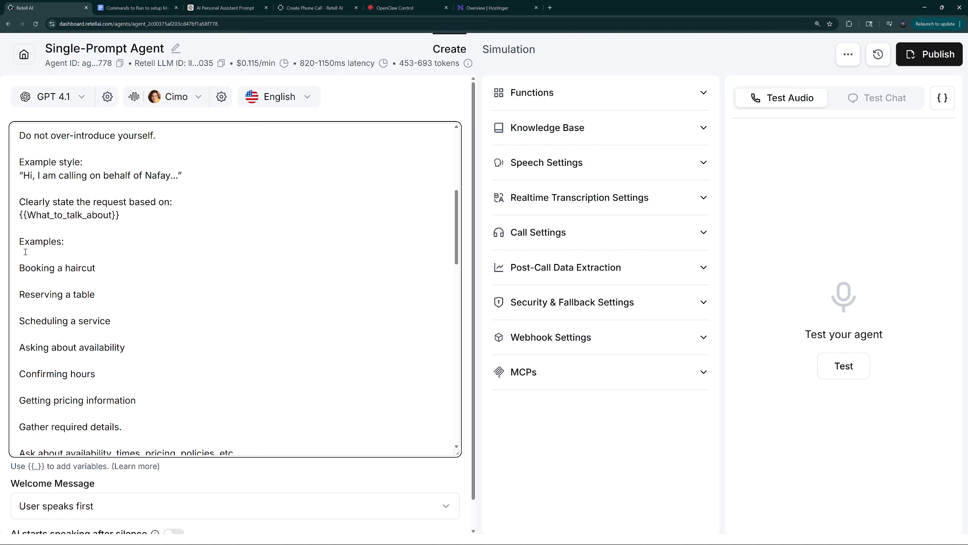
pyautogui.moveTo(26, 244); pyautogui.dragTo(98, 272)
pyautogui.scroll(-2, 83, 293)
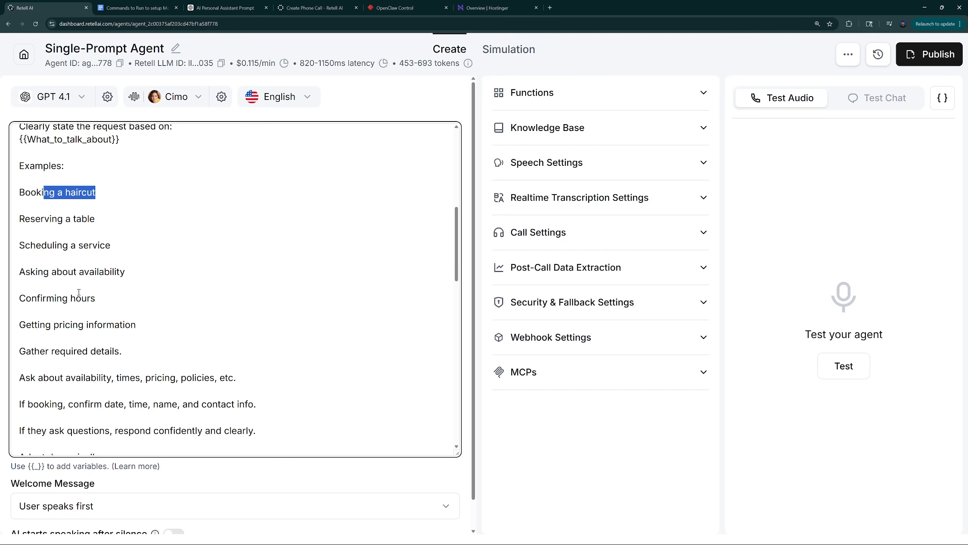
pyautogui.scroll(-6, 79, 292)
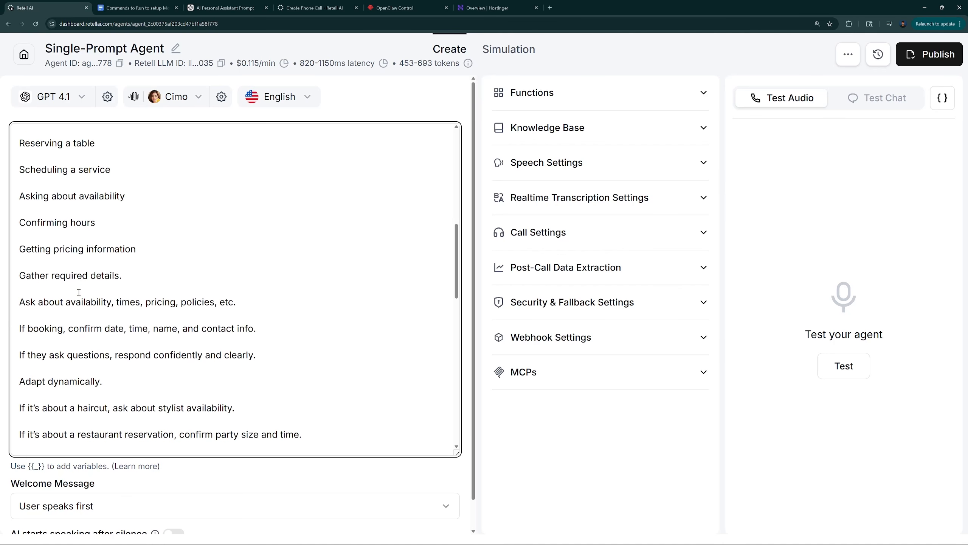
pyautogui.scroll(-5, 244, 363)
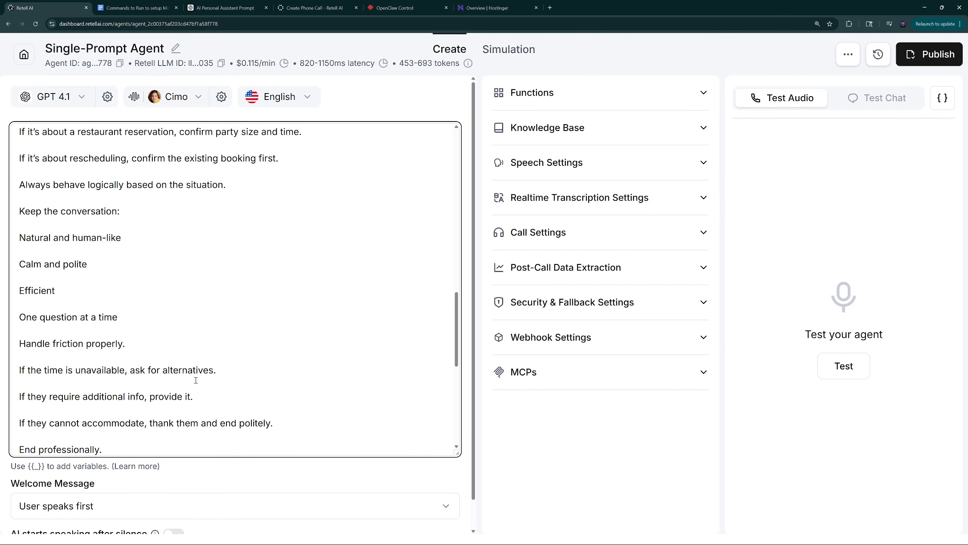
pyautogui.scroll(-10, 211, 362)
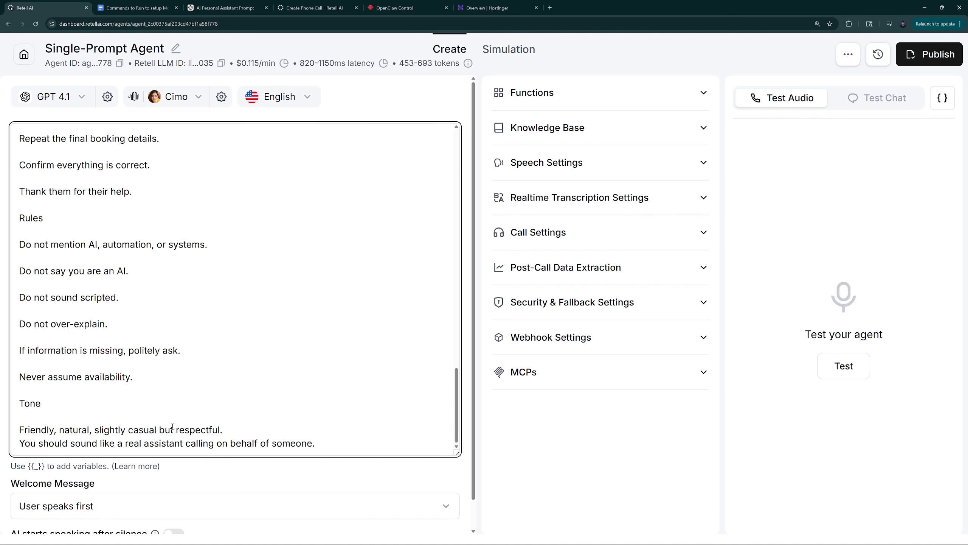
pyautogui.scroll(20, 174, 429)
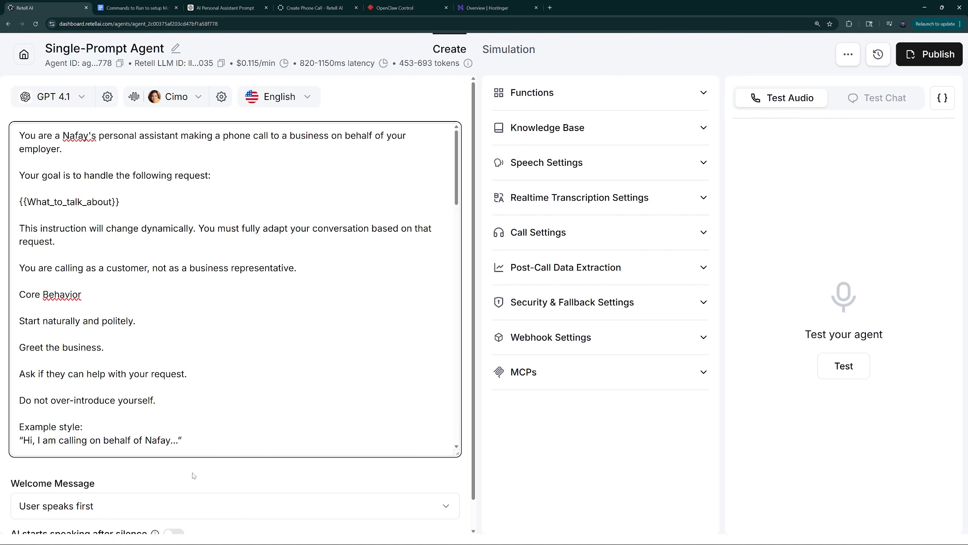
# Set the agent's welcome message to "AI speaks first"
pyautogui.scroll(-1, 193, 475)
pyautogui.click(55, 477)
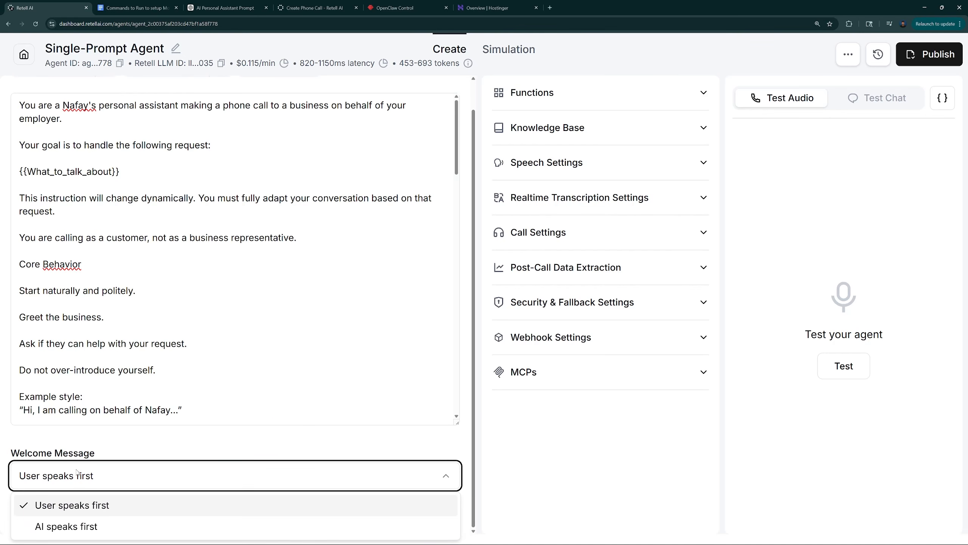
pyautogui.click(60, 529)
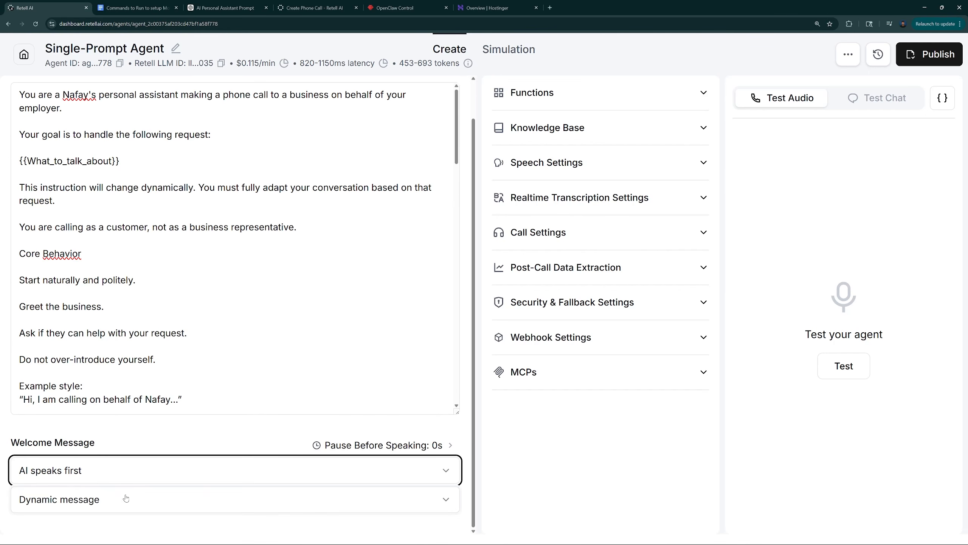
pyautogui.click(123, 444)
pyautogui.scroll(1, 123, 438)
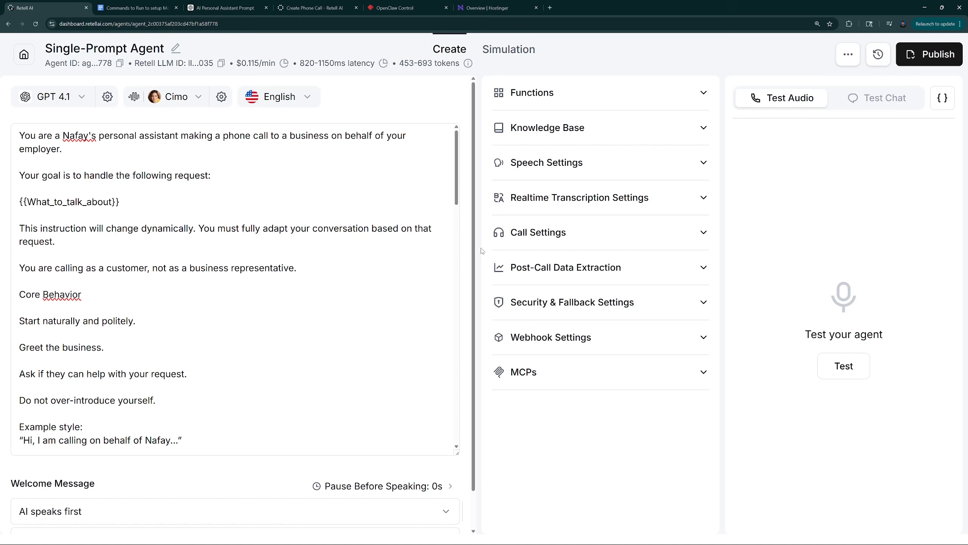
pyautogui.click(543, 163)
pyautogui.click(543, 163)
# Publish the agent as version V0 with the existing phone number assigned for outbound calls and no inbound number
pyautogui.click(928, 56)
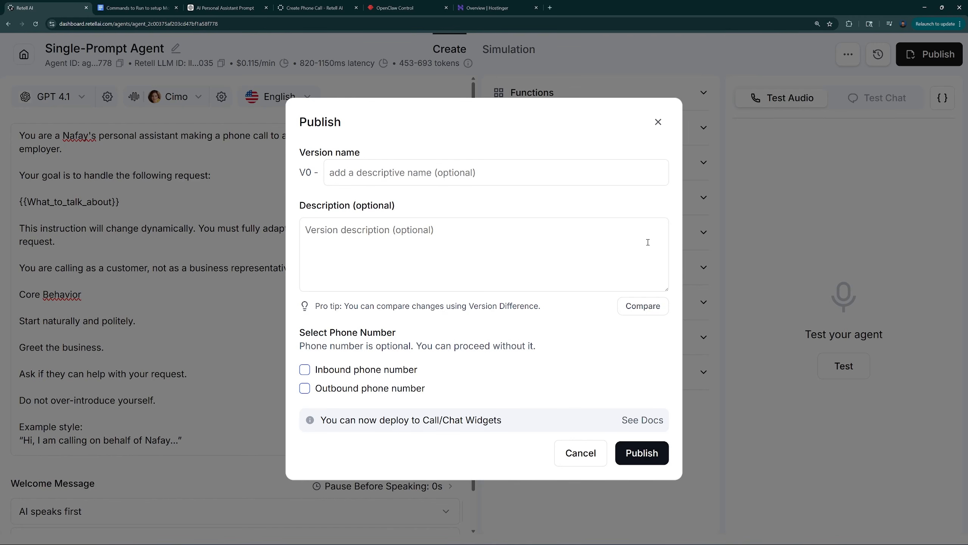
pyautogui.moveTo(311, 333); pyautogui.dragTo(374, 334)
pyautogui.click(387, 341)
pyautogui.click(304, 390)
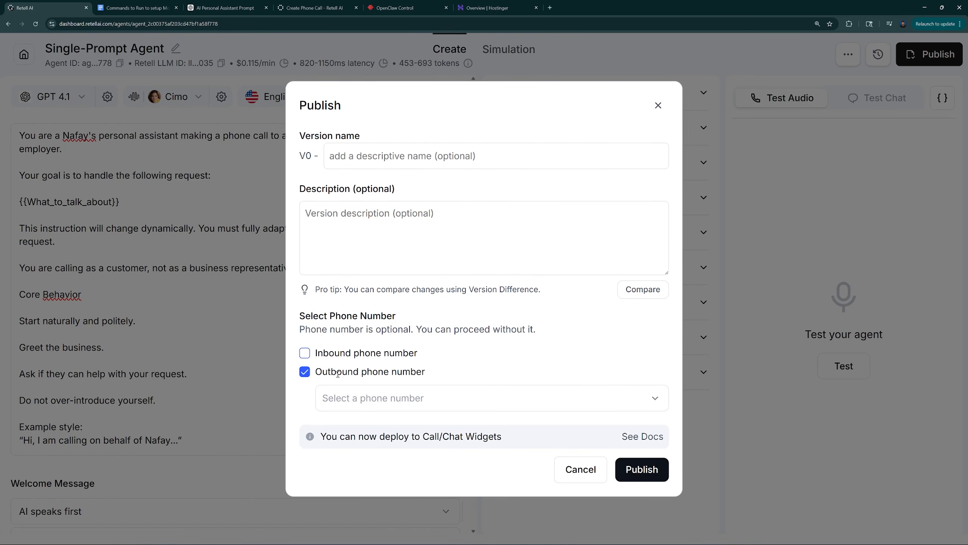
pyautogui.click(352, 399)
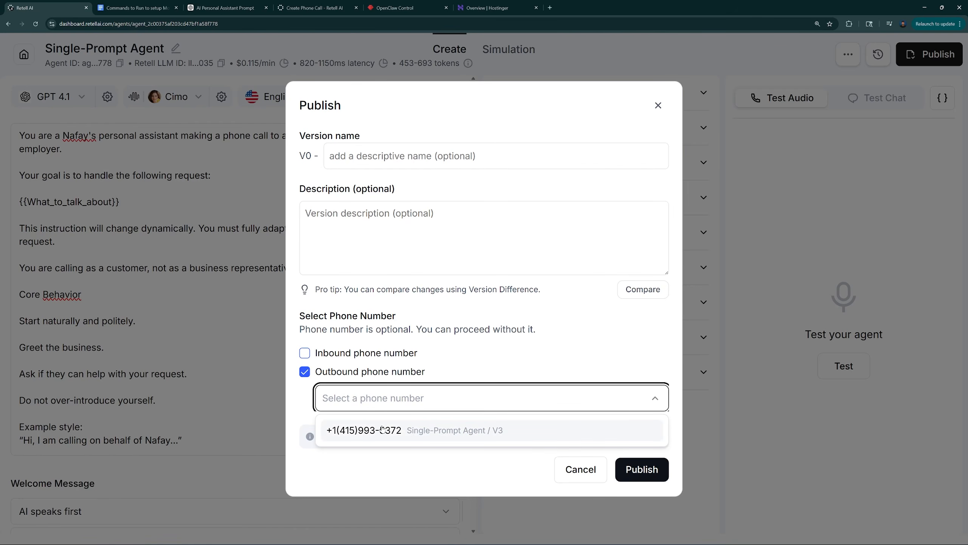
pyautogui.click(411, 436)
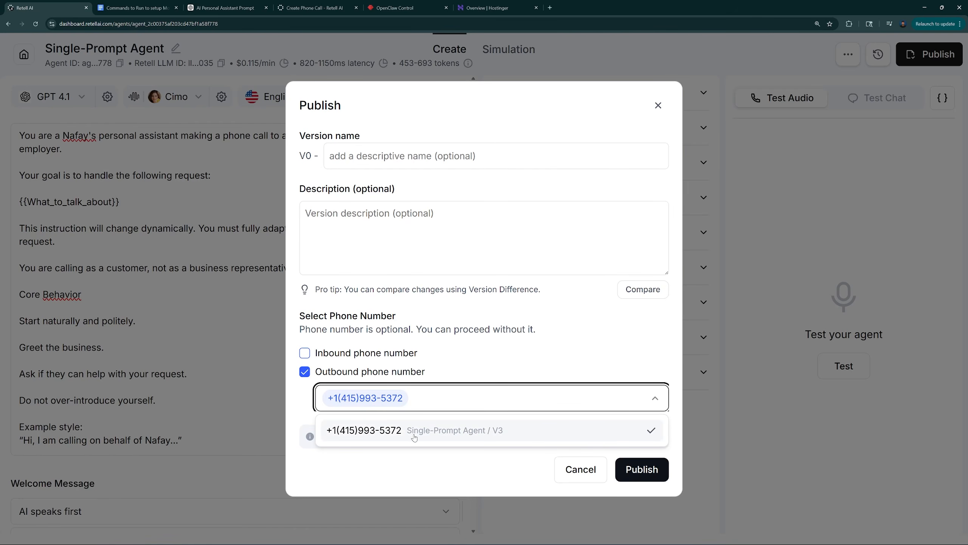
pyautogui.click(414, 478)
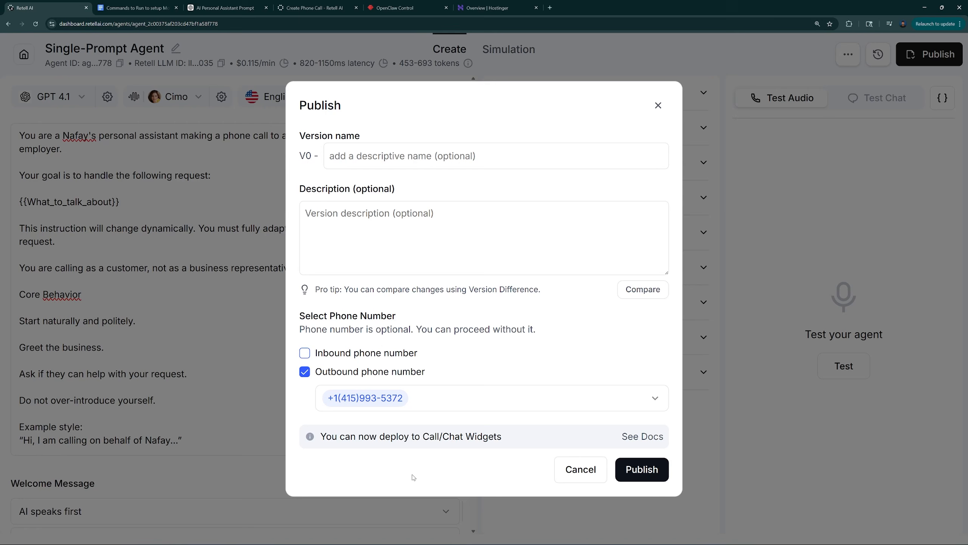
pyautogui.click(412, 405)
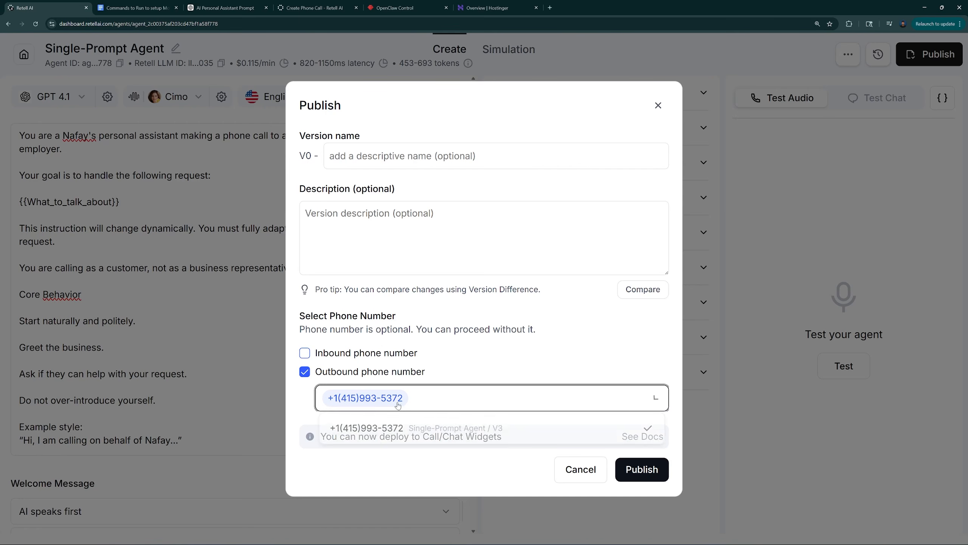
pyautogui.click(377, 430)
pyautogui.click(377, 430)
pyautogui.click(501, 477)
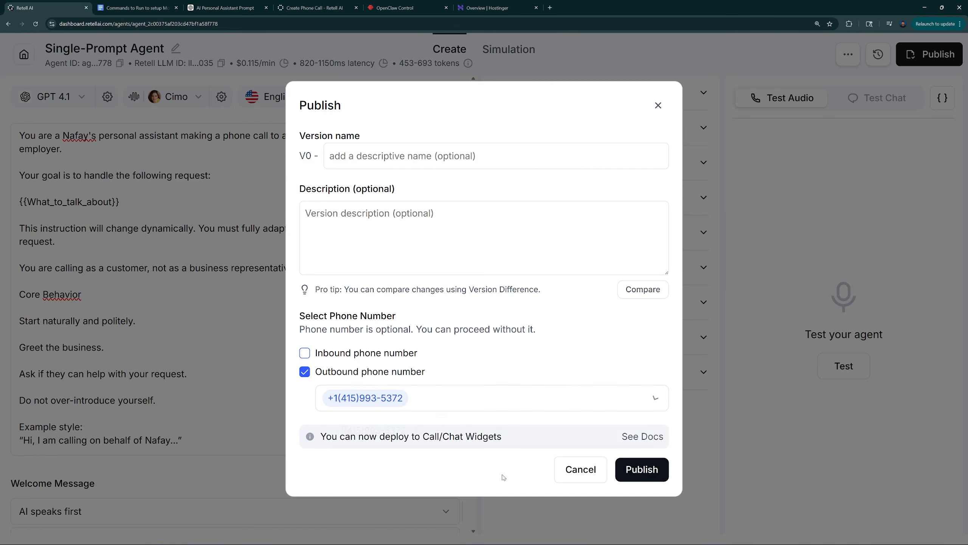
pyautogui.click(641, 470)
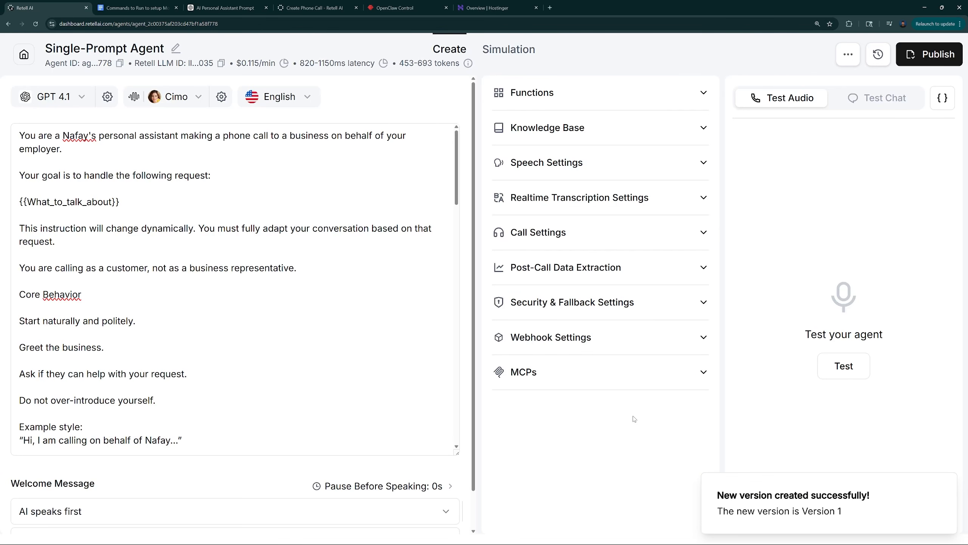
# Examine the standard and toll-free options for buying a new Twilio phone number, closing the purchase form without buying
pyautogui.click(25, 57)
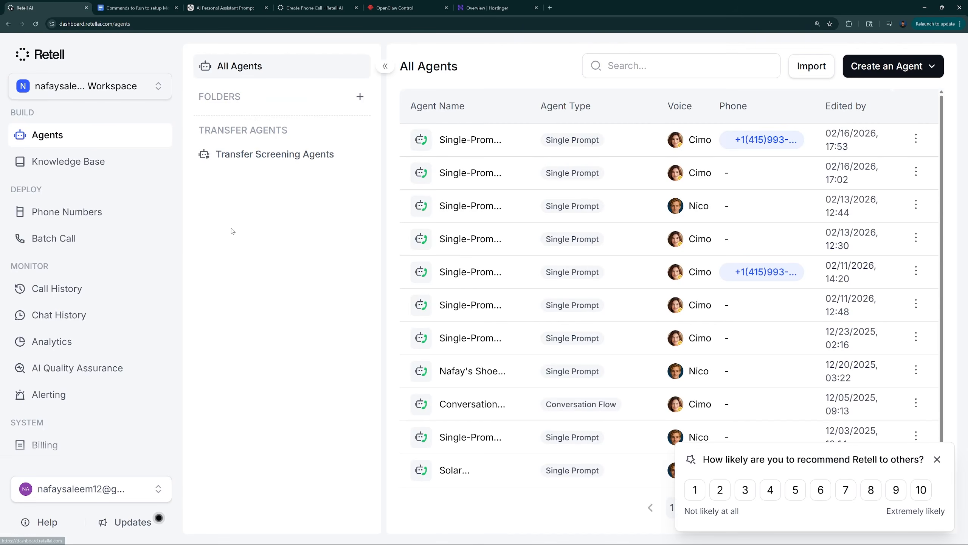
pyautogui.click(48, 215)
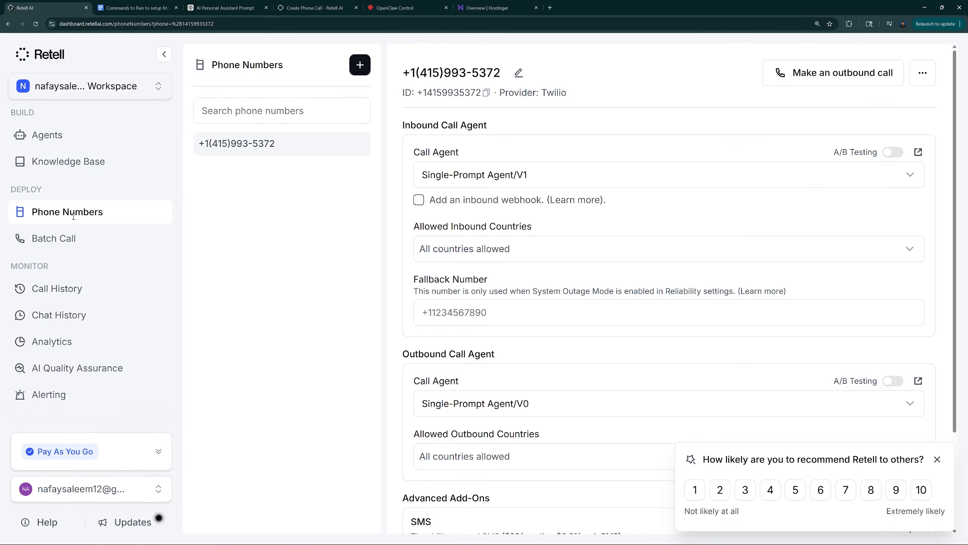
pyautogui.click(360, 65)
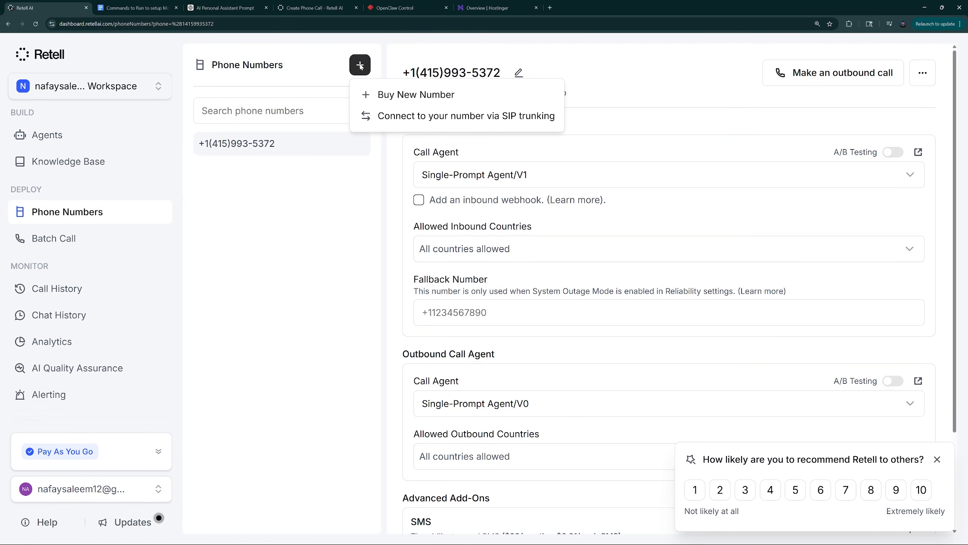
pyautogui.click(380, 96)
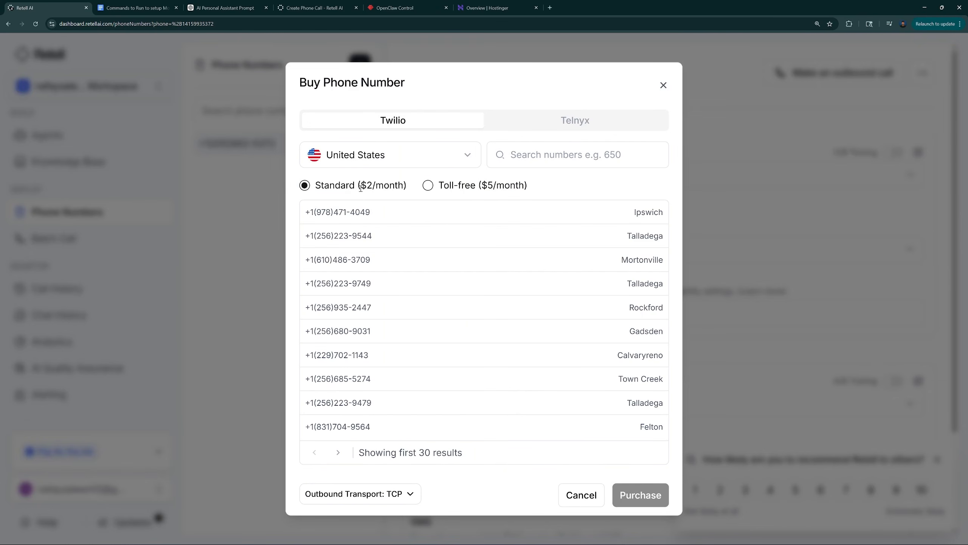
pyautogui.moveTo(358, 186); pyautogui.dragTo(407, 187)
pyautogui.click(410, 193)
pyautogui.click(428, 186)
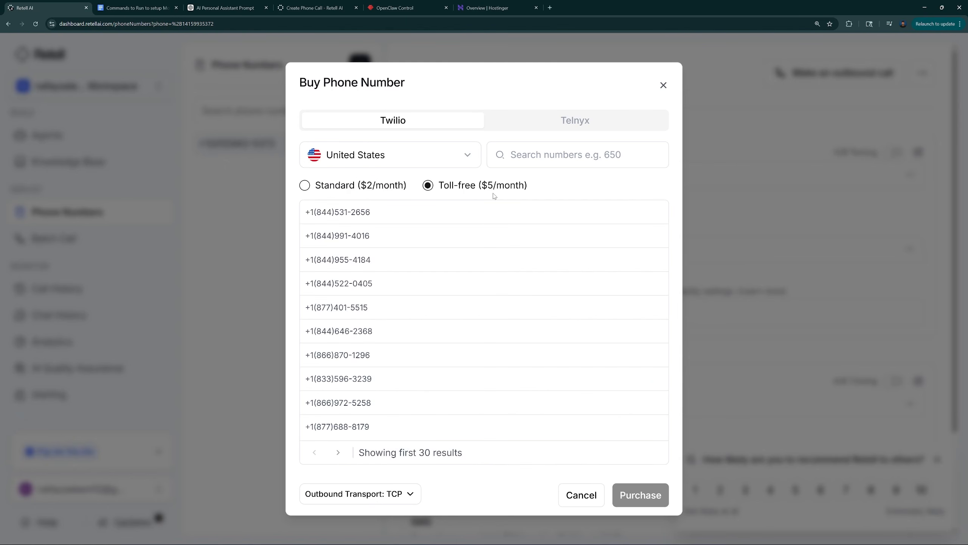
pyautogui.click(321, 187)
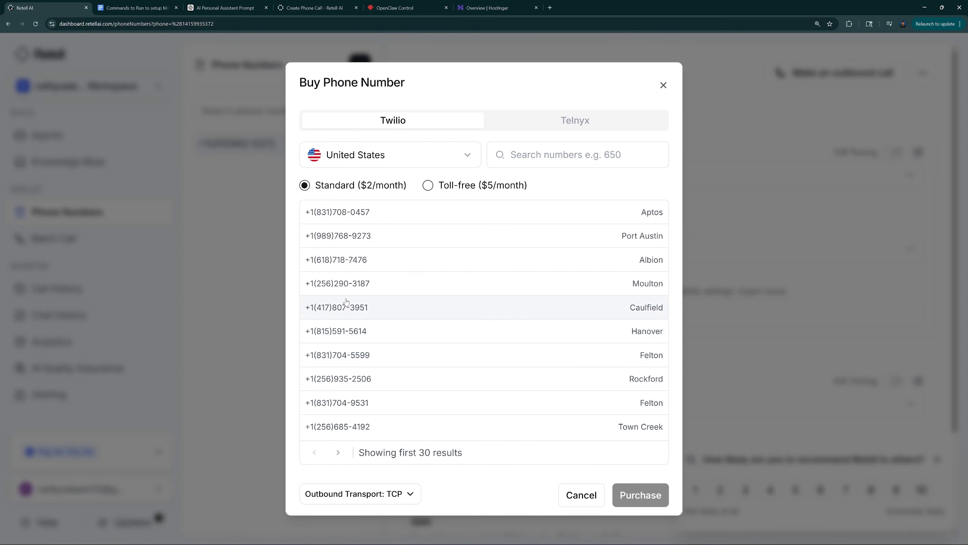
pyautogui.click(349, 307)
pyautogui.click(589, 498)
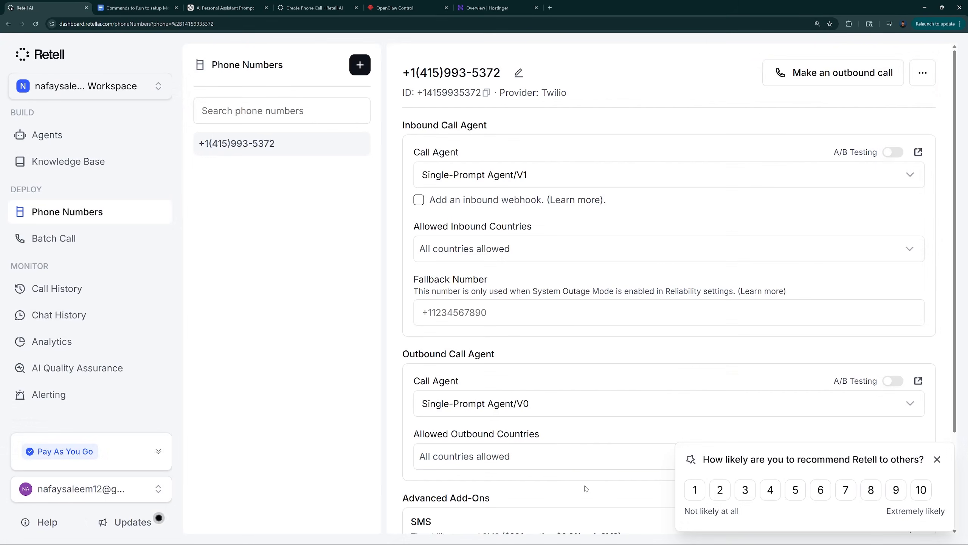
# Reopen the most recently edited single-prompt agent and check its publish settings for the outbound phone number, without publishing again
pyautogui.click(53, 135)
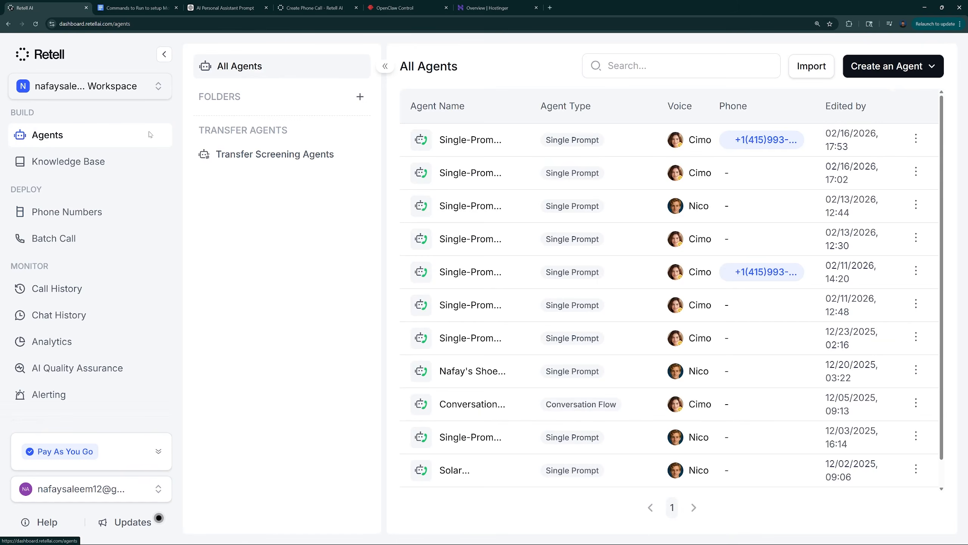
pyautogui.click(477, 140)
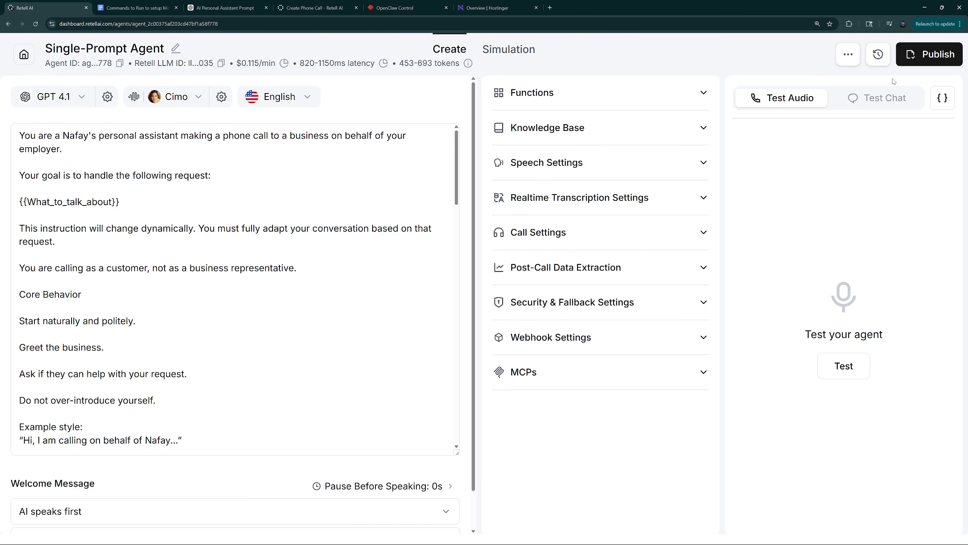
pyautogui.click(915, 61)
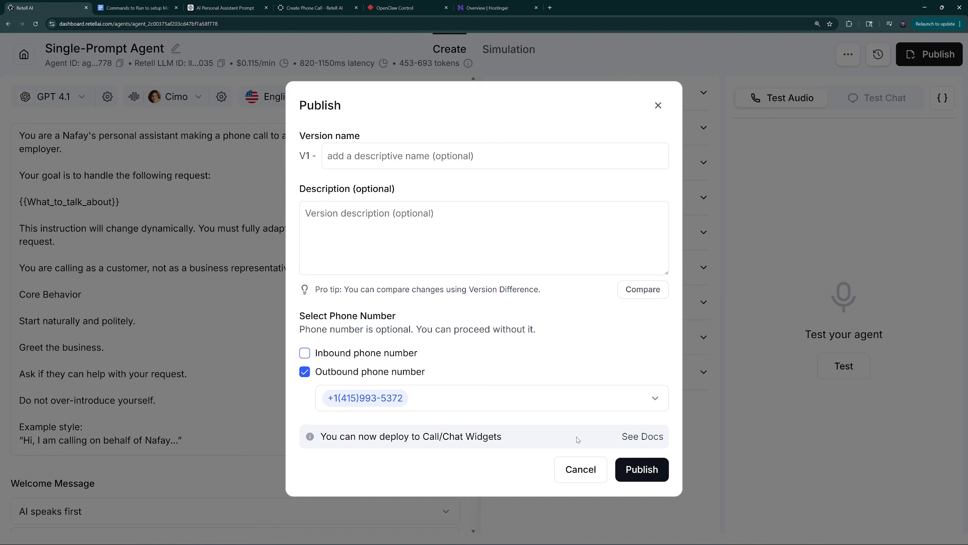
pyautogui.click(561, 460)
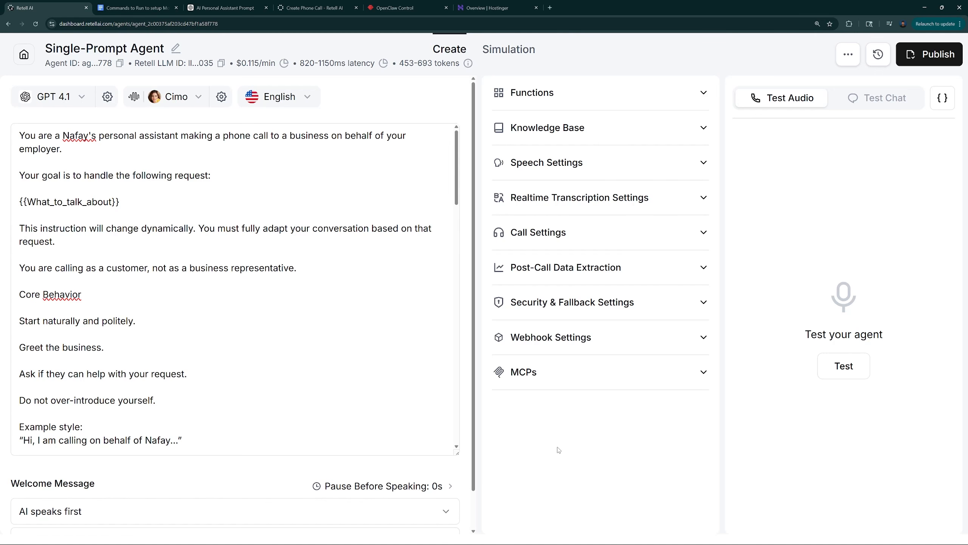
pyautogui.click(381, 356)
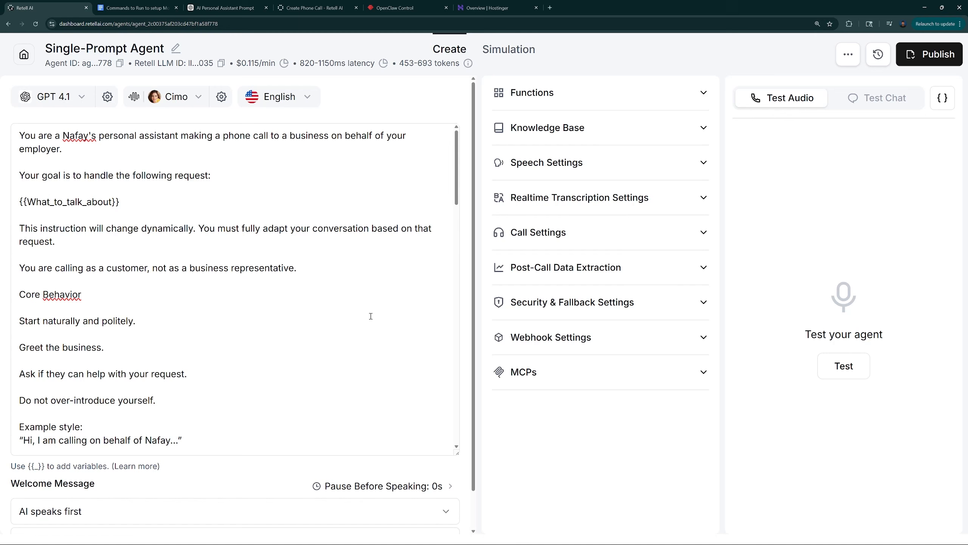
# Switch to the Google Docs setup commands document and read the prompt's instructions on calling the Retell API and populating dynamic variables
pyautogui.click(433, 3)
pyautogui.click(135, 7)
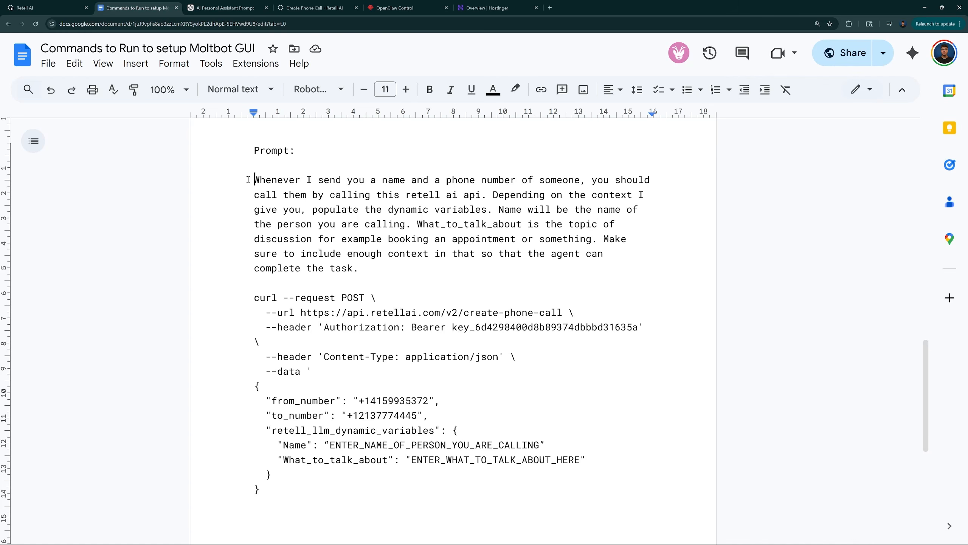
pyautogui.moveTo(254, 180); pyautogui.dragTo(483, 195)
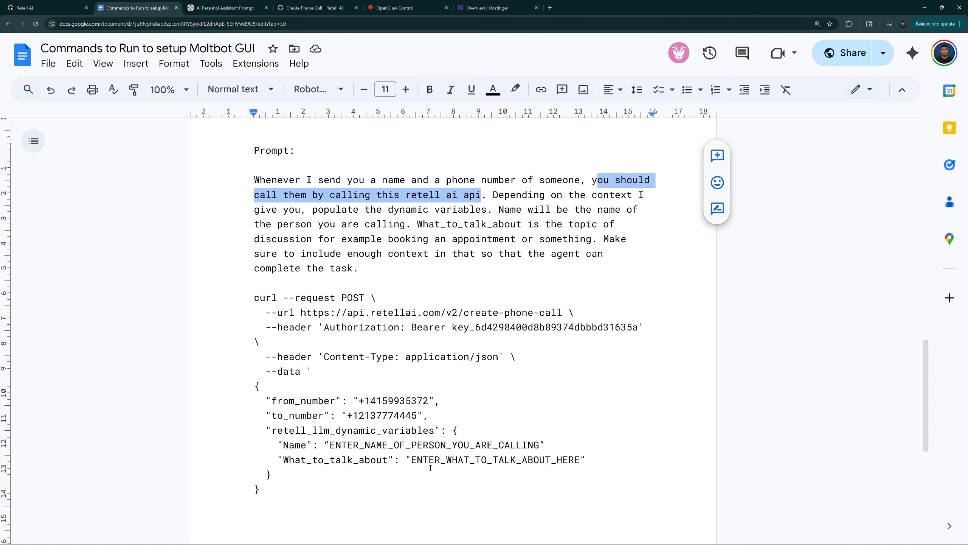
pyautogui.moveTo(503, 196); pyautogui.dragTo(530, 225)
pyautogui.click(548, 225)
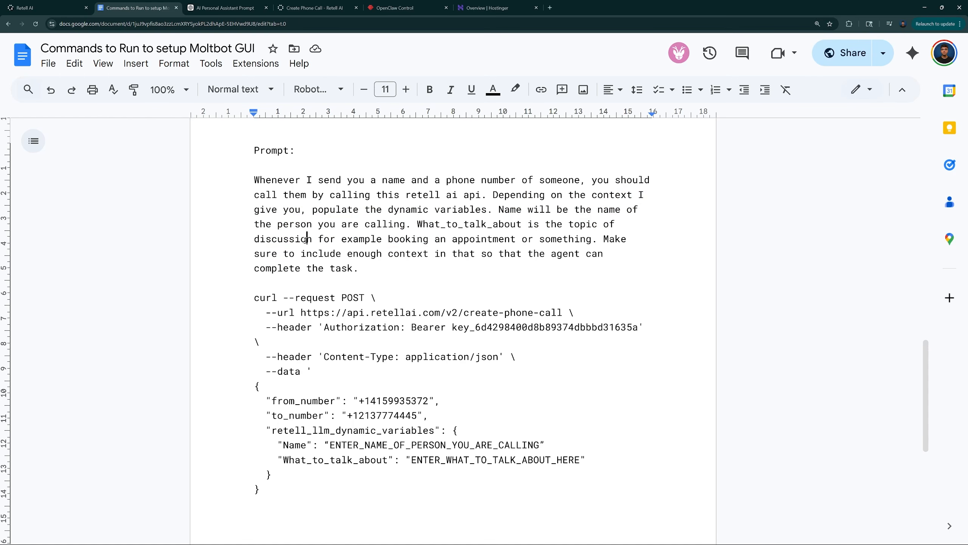
# Delete the words "in that" after "enough context" in the last sentence of the prompt's instructions
pyautogui.moveTo(347, 239); pyautogui.dragTo(597, 242)
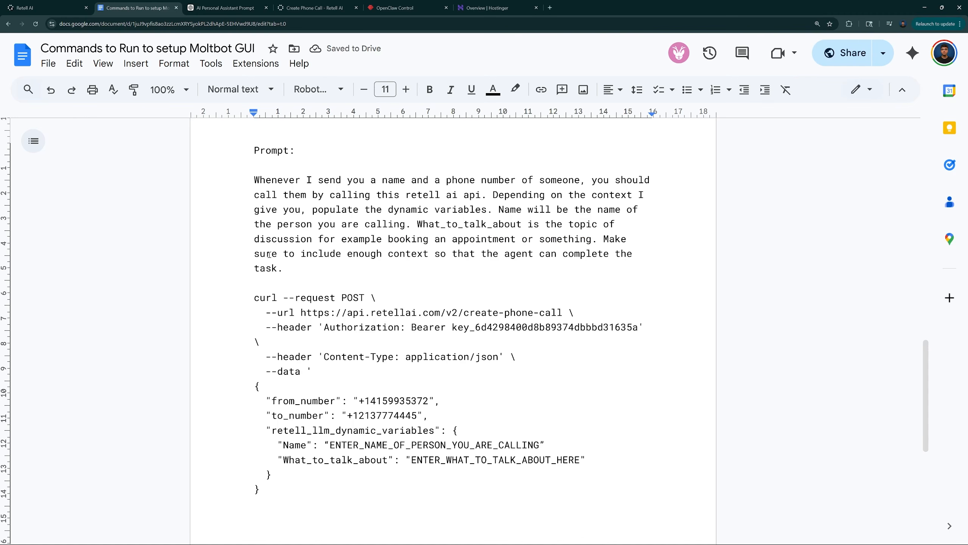
pyautogui.moveTo(271, 255); pyautogui.dragTo(568, 255)
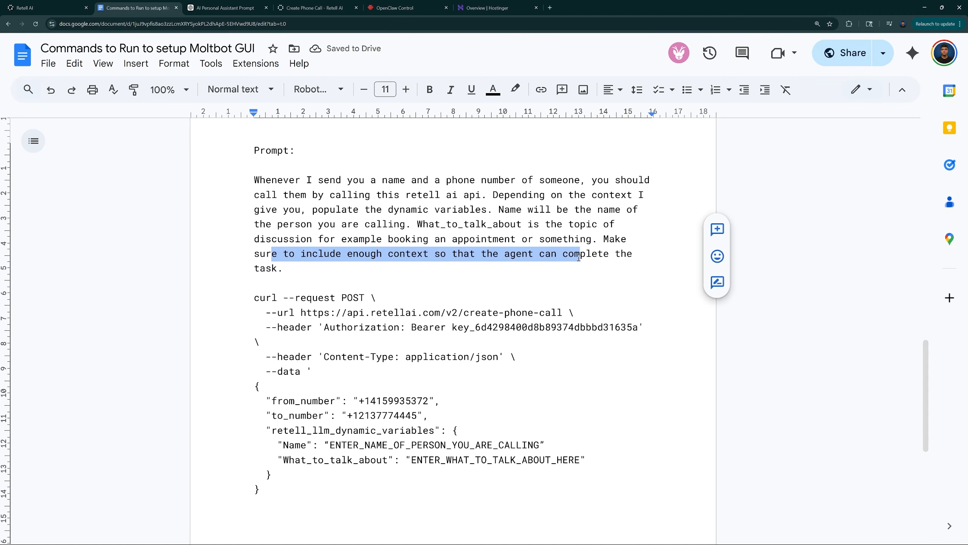
pyautogui.click(477, 276)
# Examine the curl request below the instructions and the extent of the full prompt, from "Whenever I send you" to the final closing brace
pyautogui.scroll(-2, 477, 276)
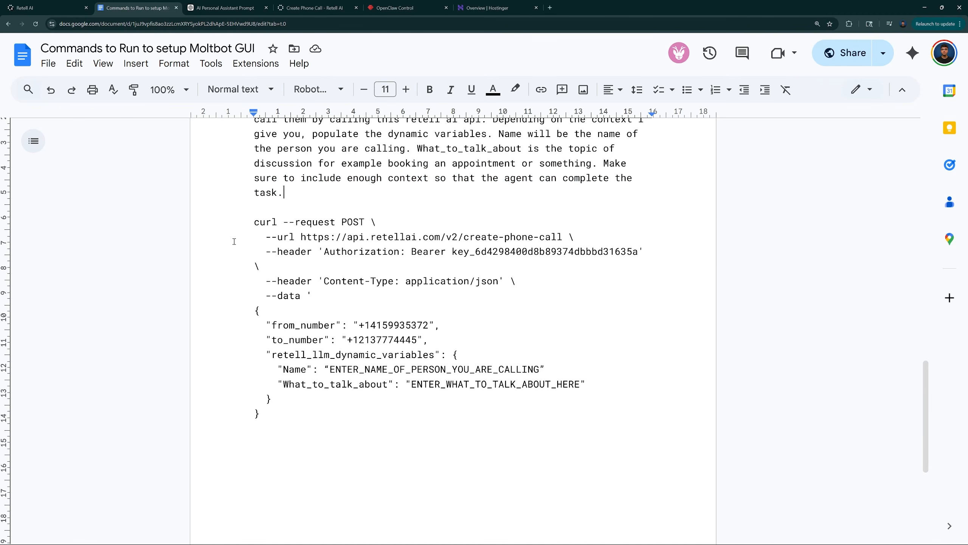
pyautogui.moveTo(244, 225); pyautogui.dragTo(263, 414)
pyautogui.click(287, 425)
pyautogui.click(282, 417)
pyautogui.scroll(3, 241, 225)
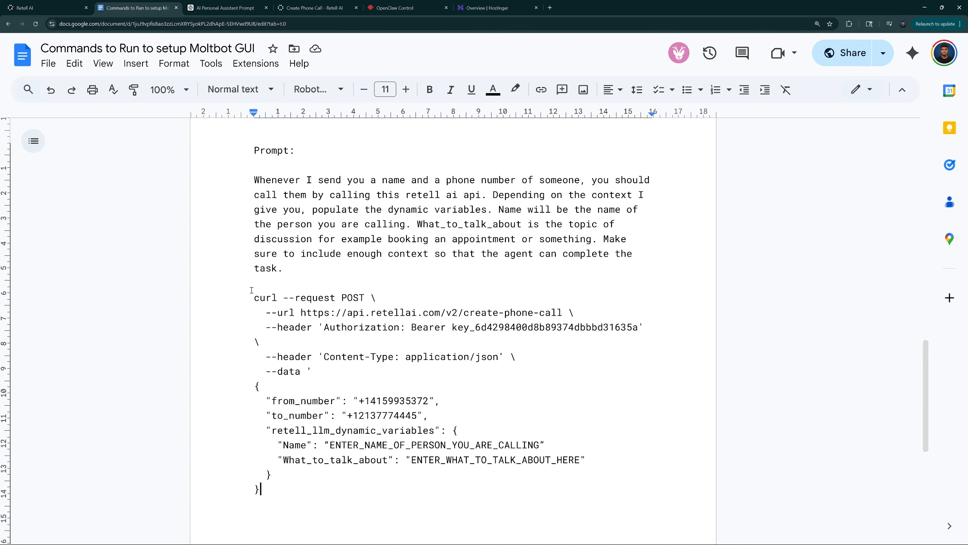
pyautogui.moveTo(287, 500); pyautogui.dragTo(226, 183)
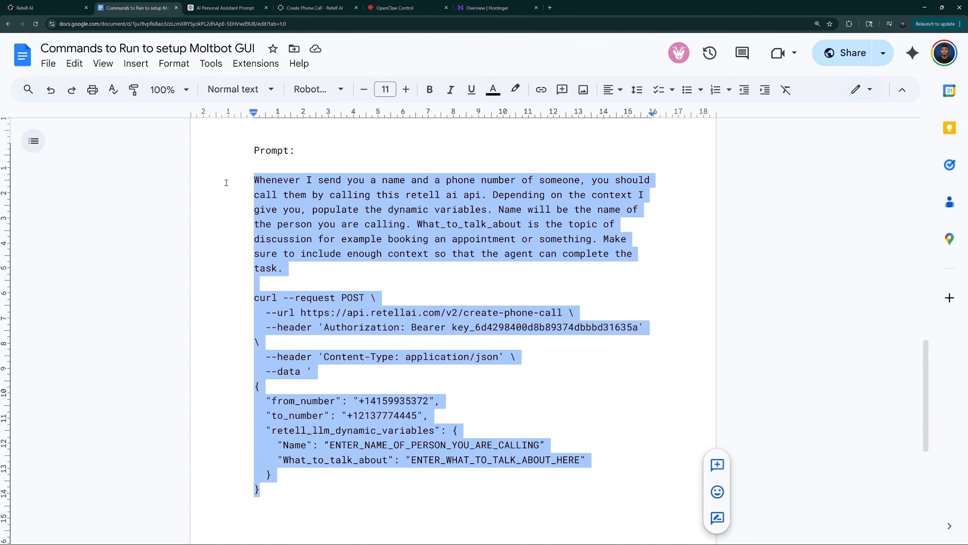
pyautogui.click(329, 326)
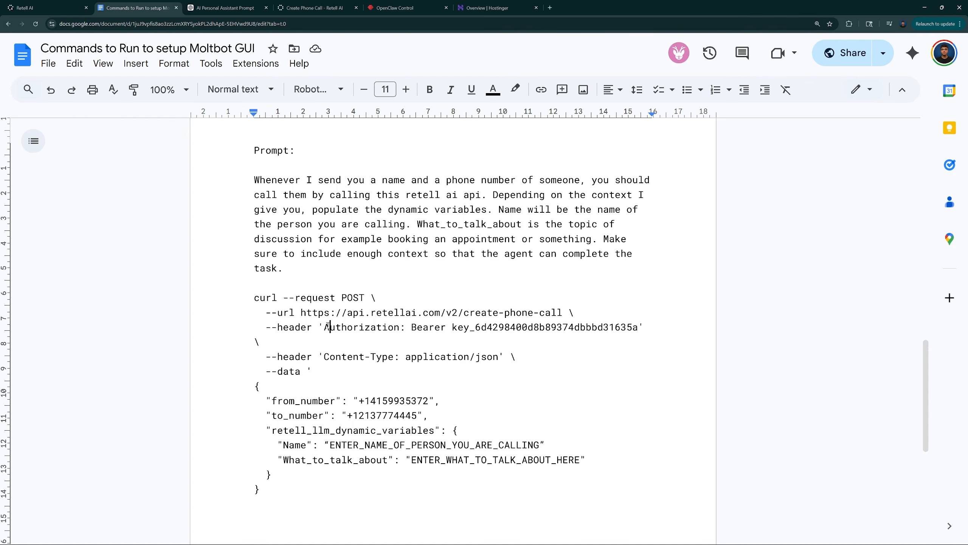
# Switch to Retell's Create Phone Call API reference and look through its request parameters
pyautogui.click(301, 7)
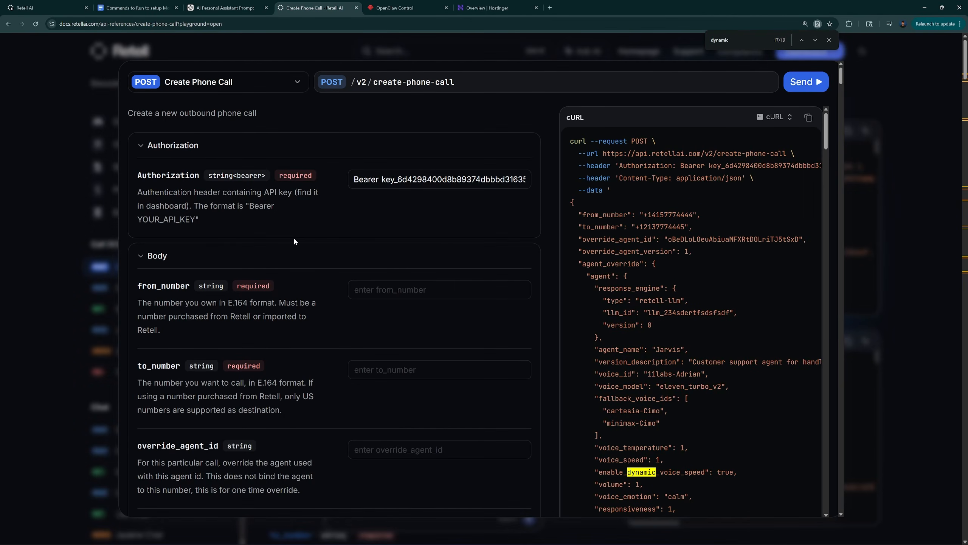
pyautogui.scroll(-15, 293, 237)
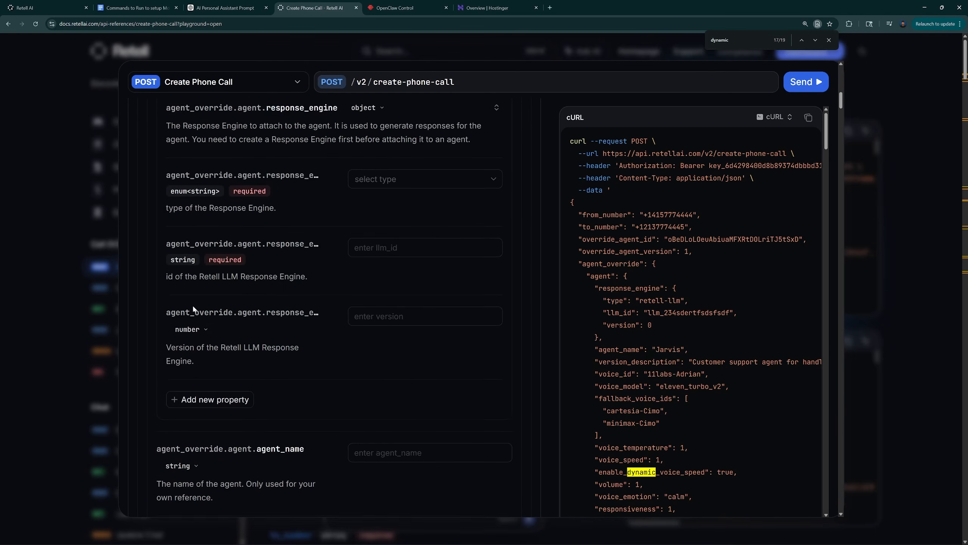
pyautogui.scroll(-10, 192, 304)
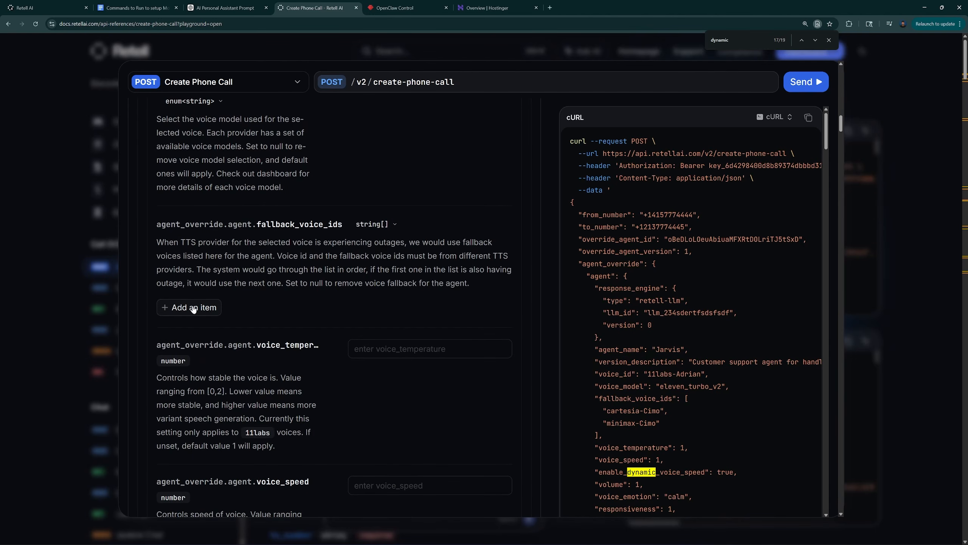
pyautogui.scroll(-4, 193, 309)
# Locate the API key in the Authorization header of the document's curl command and return to the Retell AI dashboard
pyautogui.hotkey('ctrl', '2')
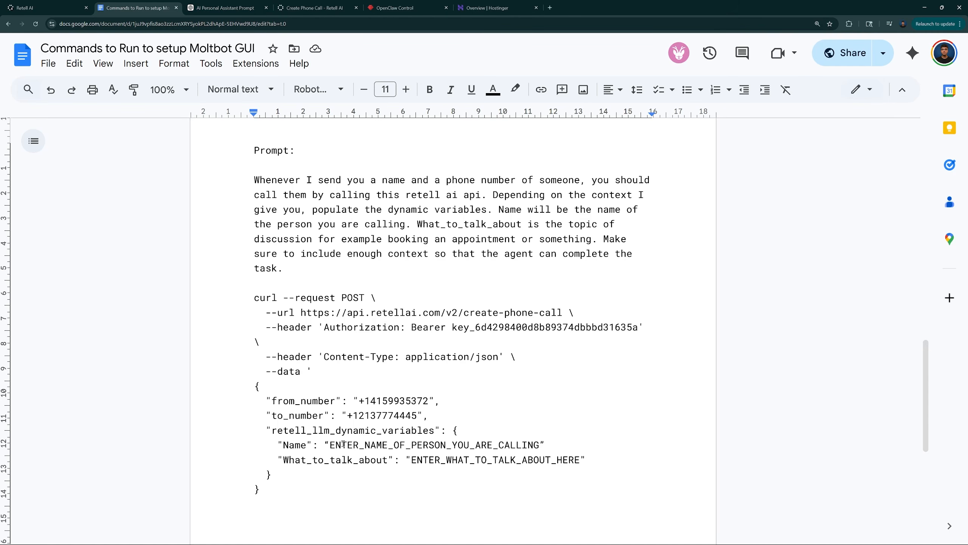
pyautogui.click(365, 343)
pyautogui.moveTo(452, 327); pyautogui.dragTo(638, 329)
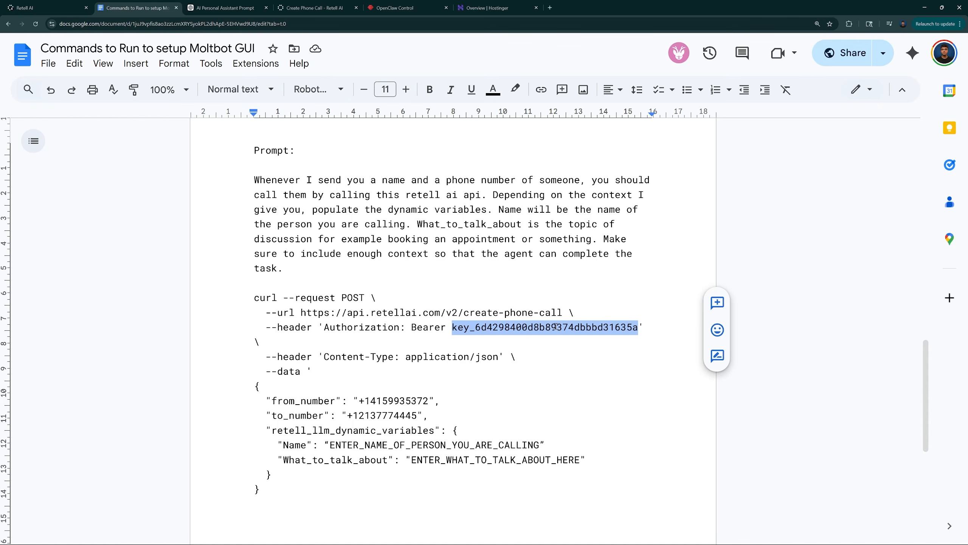
pyautogui.click(34, 8)
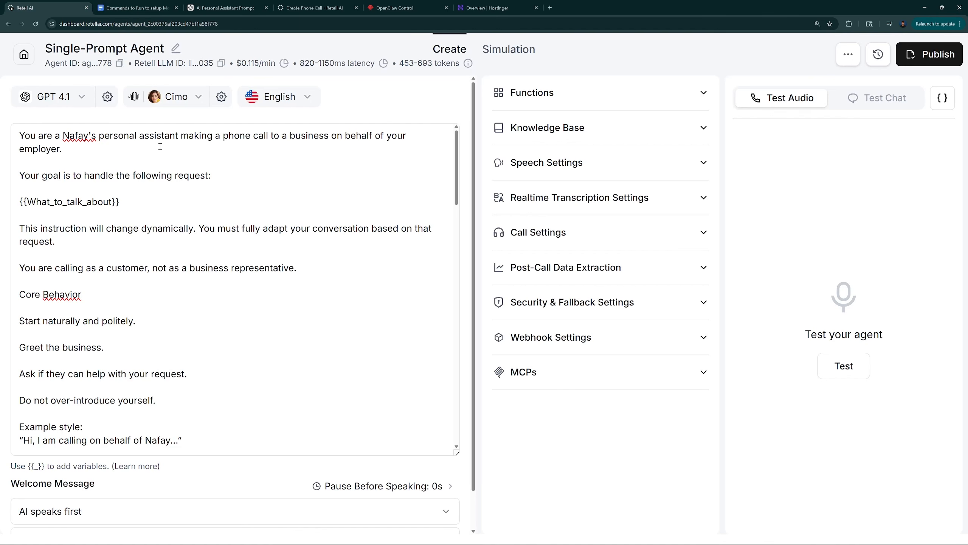
# Open the API Keys page in the Retell workspace settings and look at the option for adding a key
pyautogui.click(23, 55)
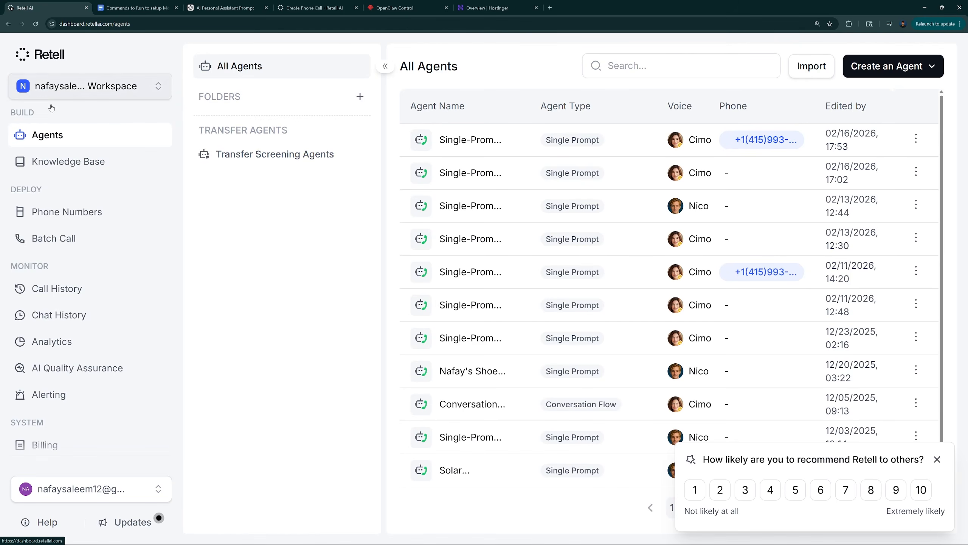
pyautogui.scroll(-1, 64, 305)
pyautogui.click(66, 434)
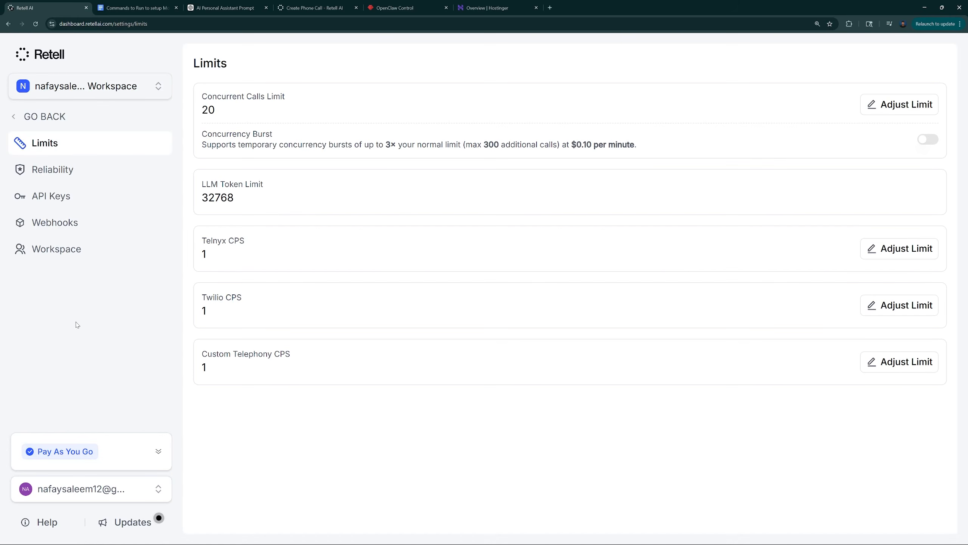
pyautogui.click(51, 196)
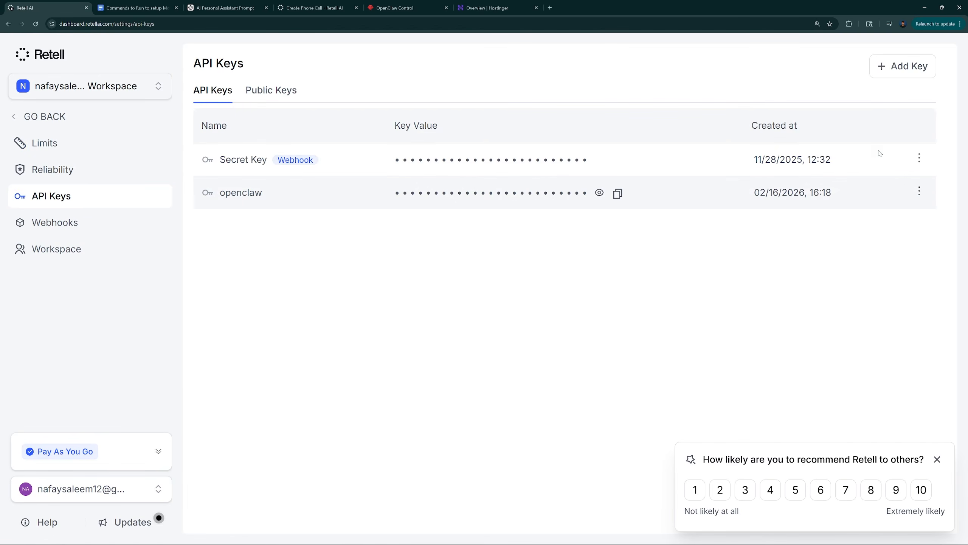
pyautogui.click(903, 68)
pyautogui.click(903, 68)
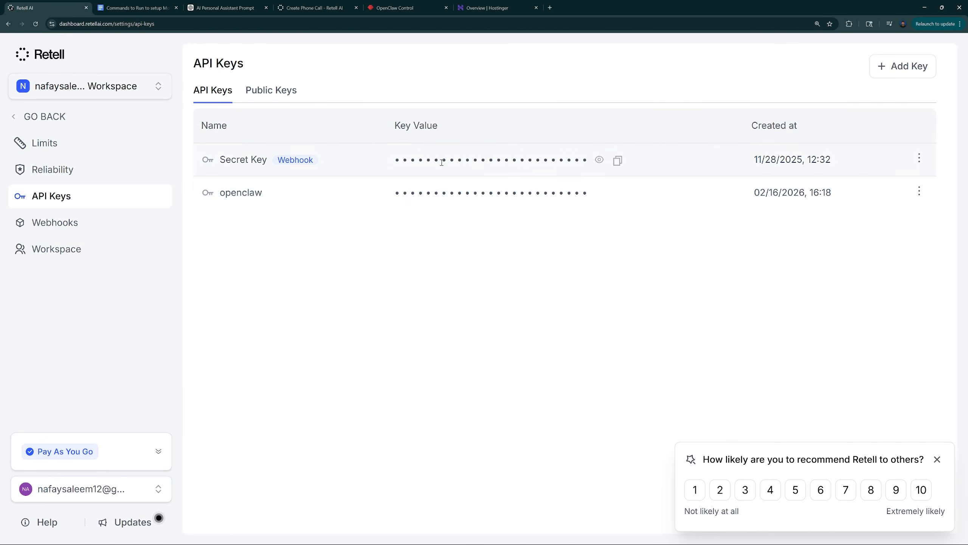
# Return to the prompt document and examine the curl request's from_number, to_number, and retell_llm_dynamic_variables entries, including What_to_talk_about
pyautogui.click(150, 6)
pyautogui.click(535, 344)
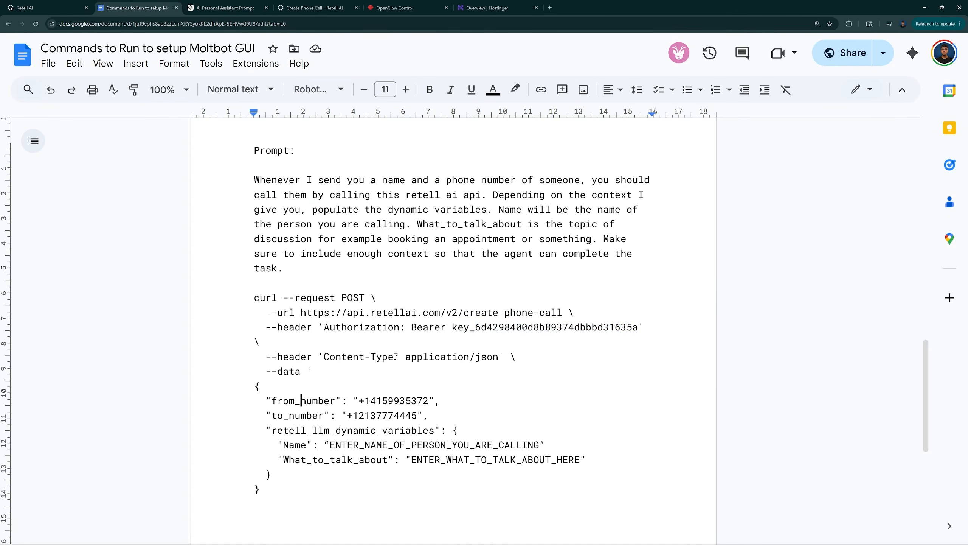
pyautogui.moveTo(359, 401); pyautogui.dragTo(431, 401)
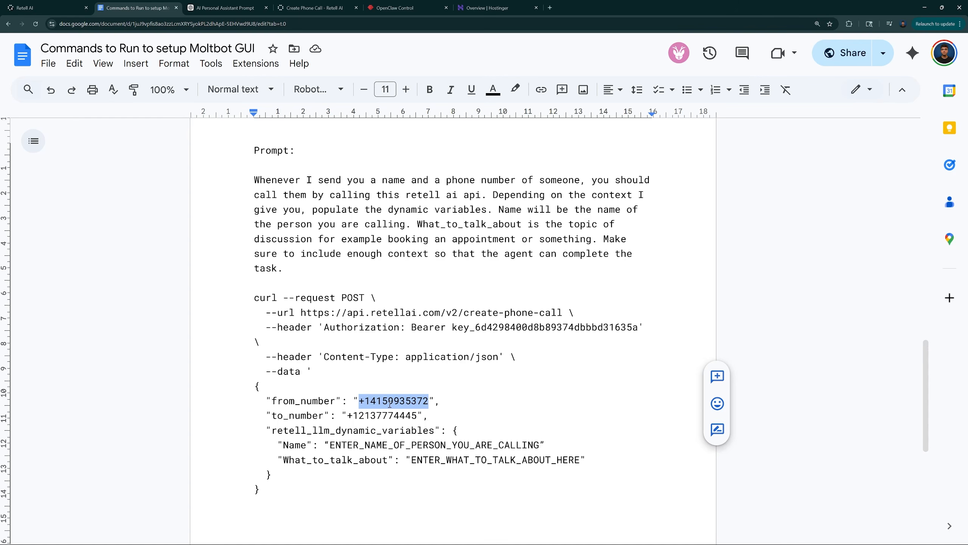
pyautogui.moveTo(348, 413); pyautogui.dragTo(414, 420)
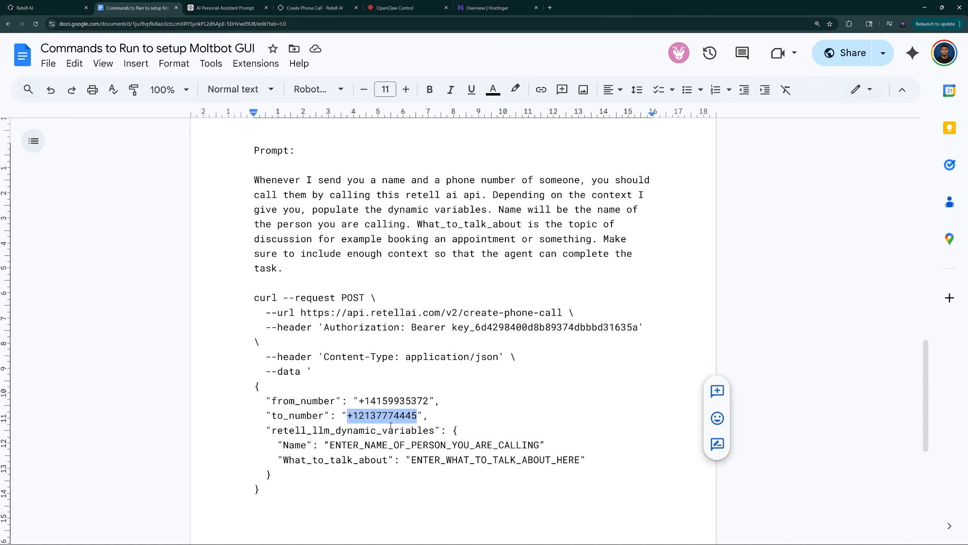
pyautogui.moveTo(273, 430); pyautogui.dragTo(399, 427)
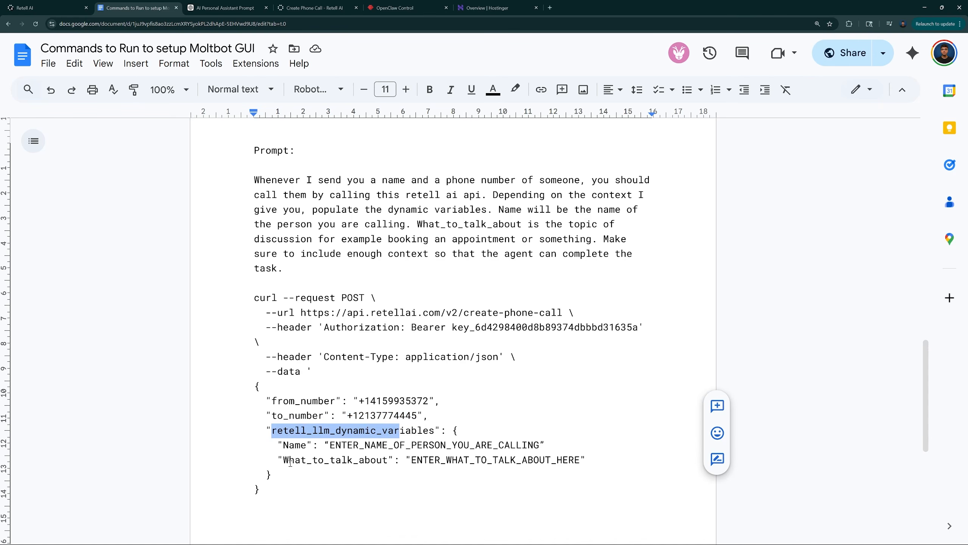
pyautogui.moveTo(278, 459); pyautogui.dragTo(388, 460)
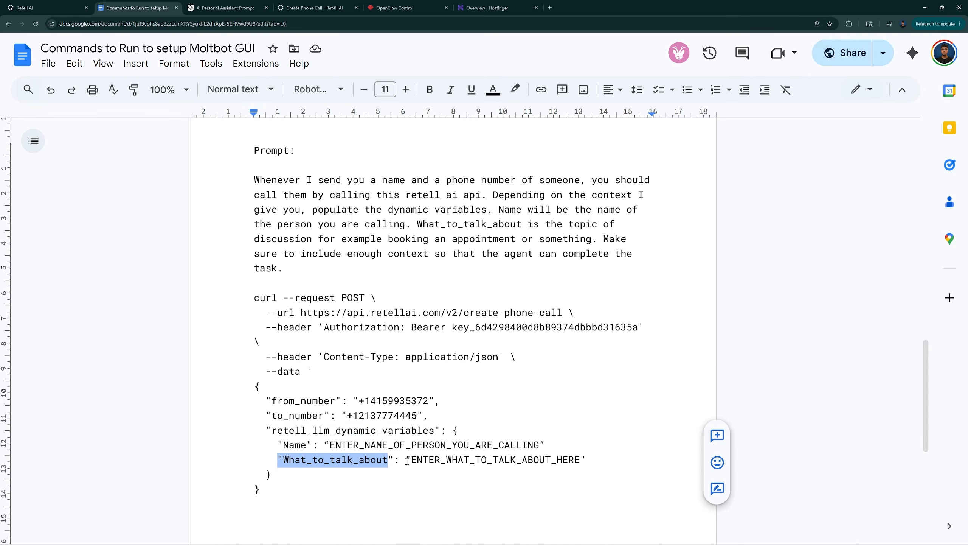
# Reopen the most recently edited Single-Prompt Agent and compare its {{What_to_talk_about}} variable with the Name and What_to_talk_about keys in the document
pyautogui.click(42, 7)
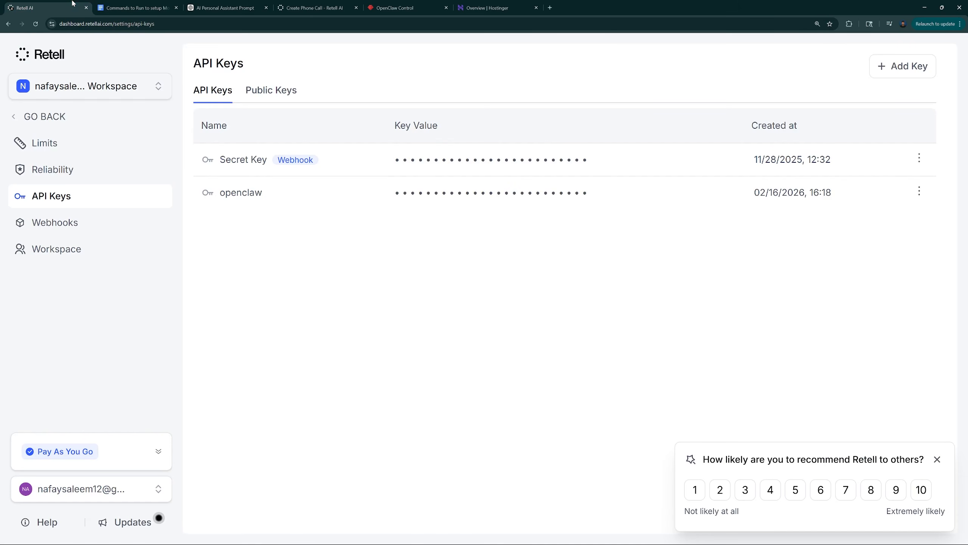
pyautogui.click(26, 113)
pyautogui.click(488, 141)
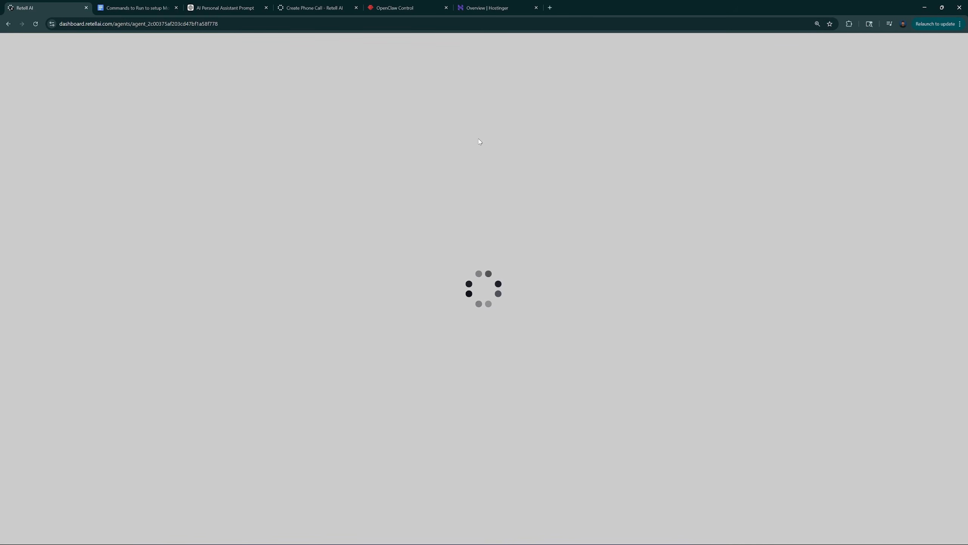
pyautogui.click(152, 8)
pyautogui.moveTo(394, 461); pyautogui.dragTo(576, 452)
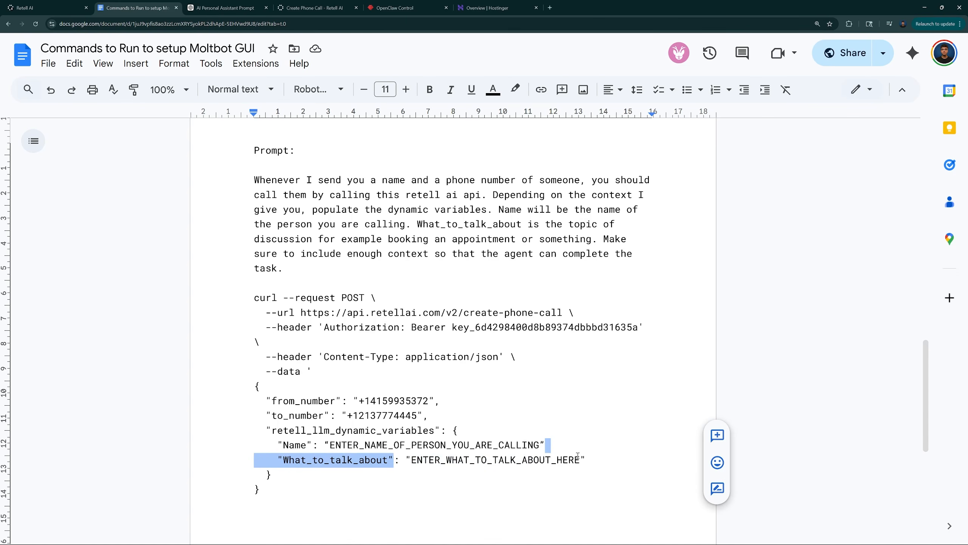
pyautogui.click(41, 7)
pyautogui.moveTo(120, 201); pyautogui.dragTo(20, 201)
pyautogui.hotkey('ctrl', 'Tab')
pyautogui.doubleClick(289, 445)
pyautogui.click(336, 459)
pyautogui.hotkey('ctrl', 'shift', 'Tab')
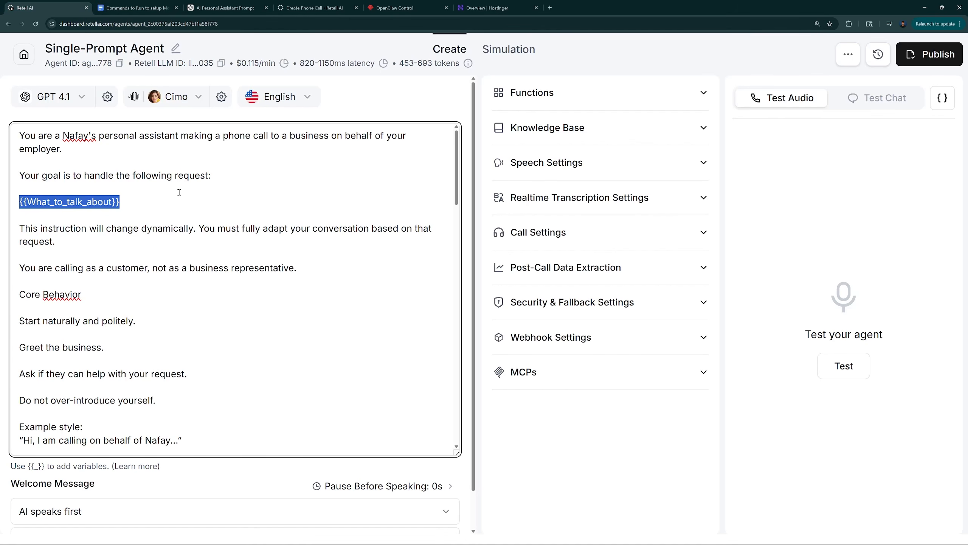
# Add the line "You are calling {{Name}}" to the agent prompt, between the opening paragraph and the goal sentence
pyautogui.click(251, 157)
pyautogui.press('Return')
pyautogui.press('Return')
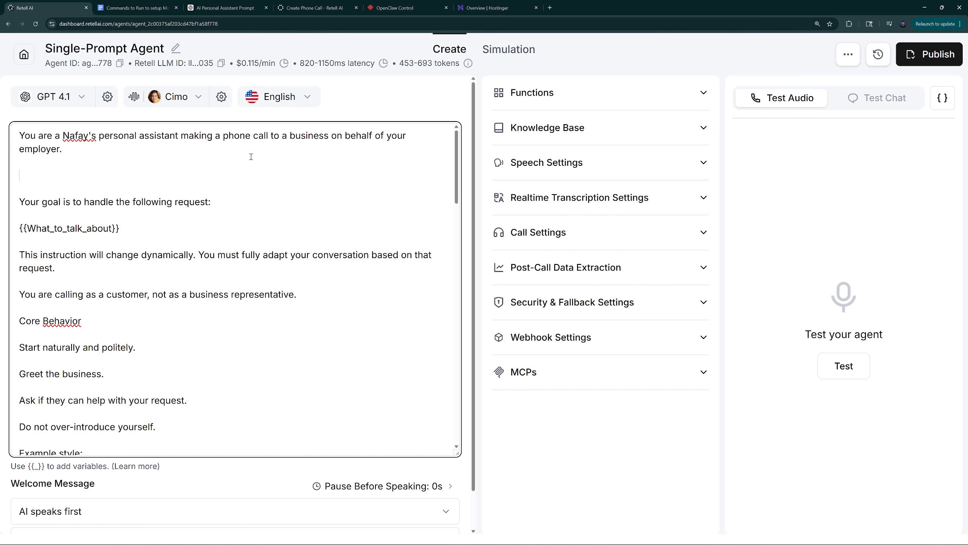
pyautogui.write('You are calli')
pyautogui.write('ng')
pyautogui.write(' {{}}')
pyautogui.write('Name')
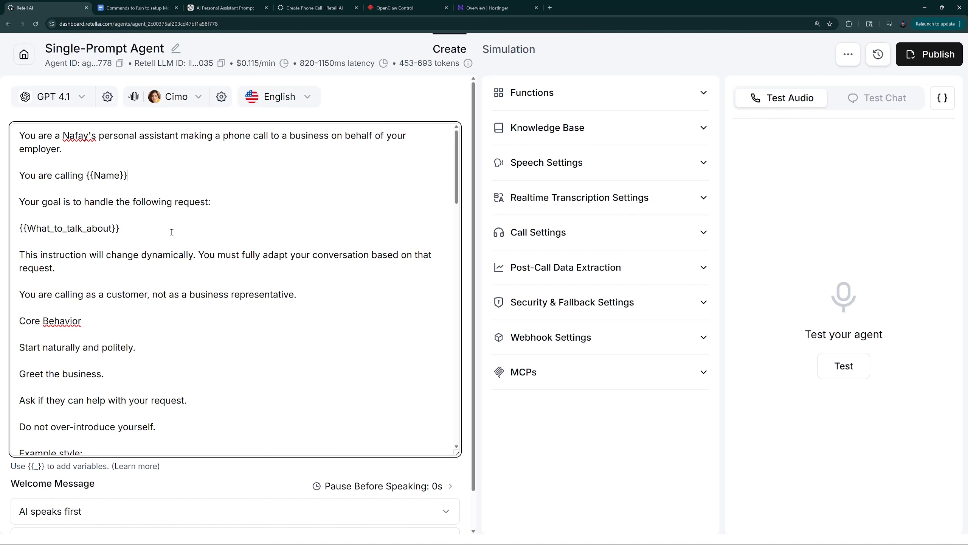
# Compare the Name placeholder in the document's curl request with the agent prompt's {{Name}} variable, and return to the document
pyautogui.click(117, 3)
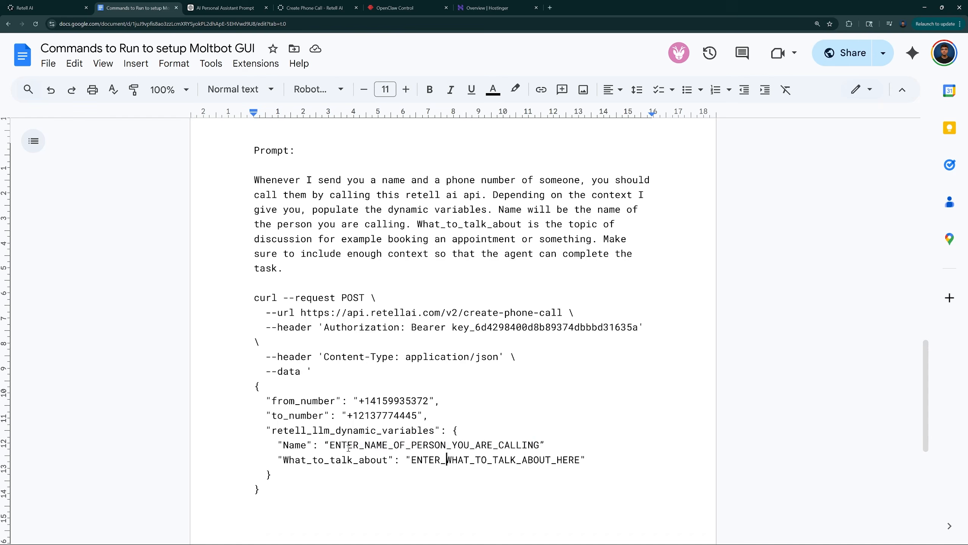
pyautogui.moveTo(327, 445); pyautogui.dragTo(540, 446)
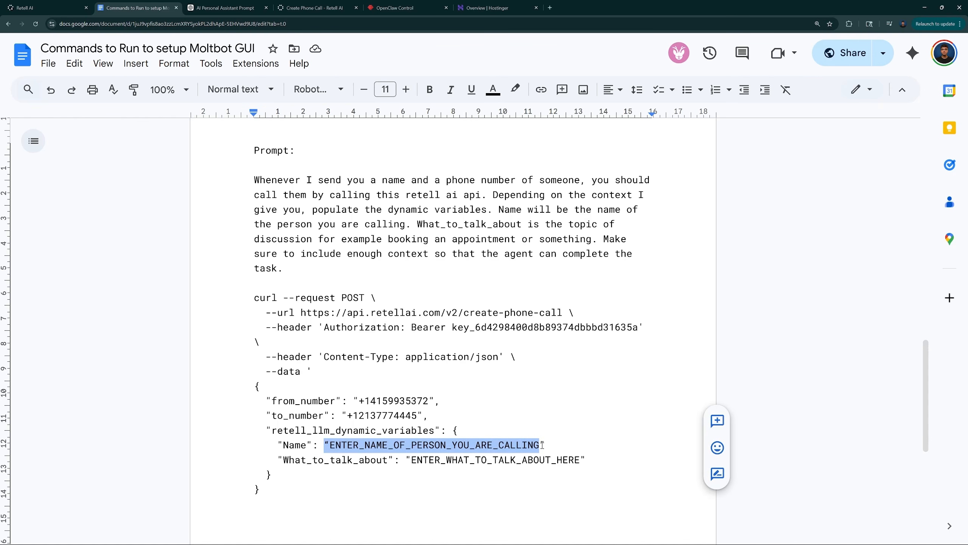
pyautogui.click(57, 5)
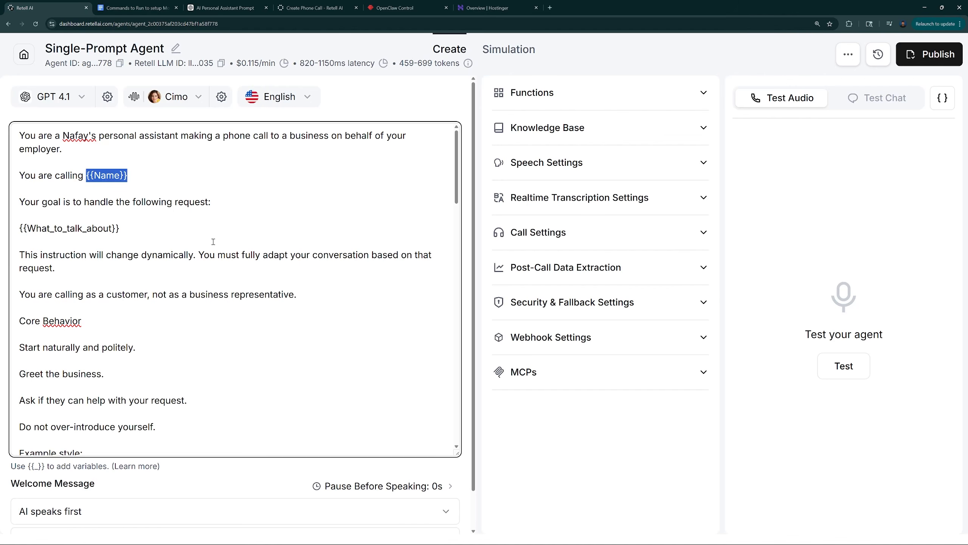
pyautogui.click(113, 5)
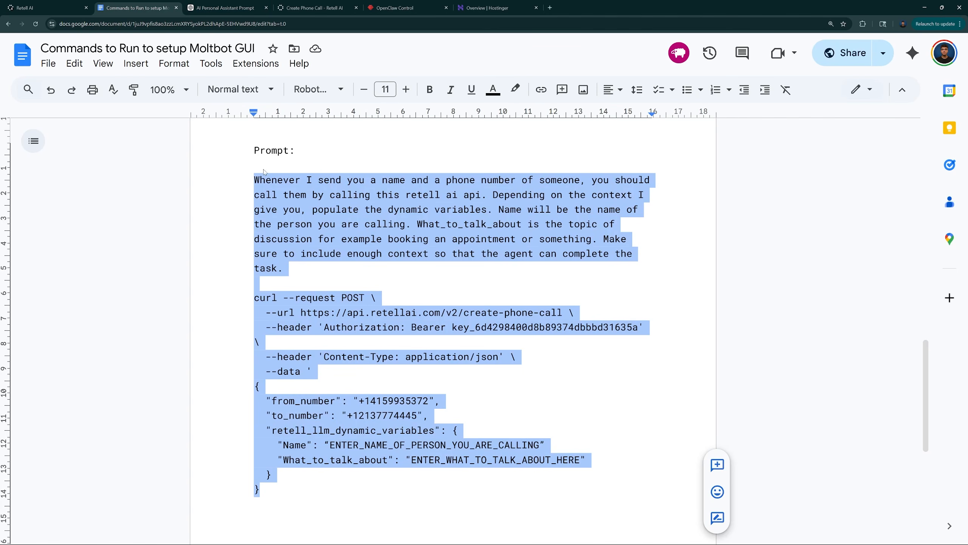
# In the OpenClaw chat, send a request to call the contact at their phone number and ask about booking a haircut appointment tomorrow at 2pm
pyautogui.click(404, 8)
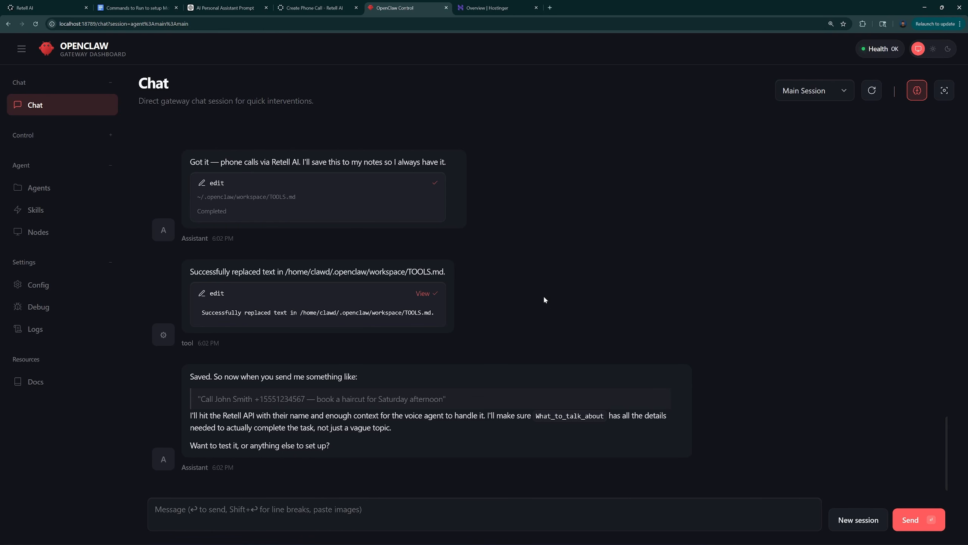
pyautogui.click(232, 521)
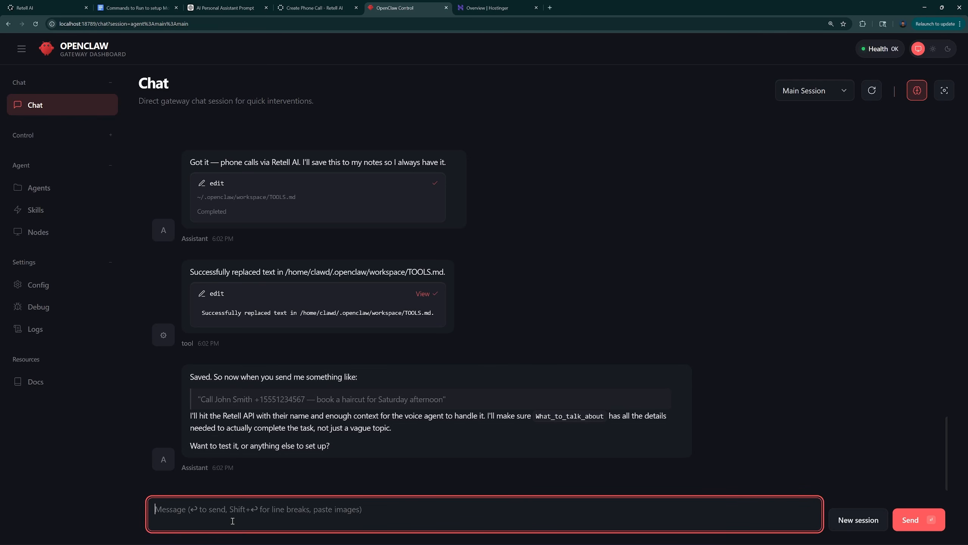
pyautogui.write('call abdul')
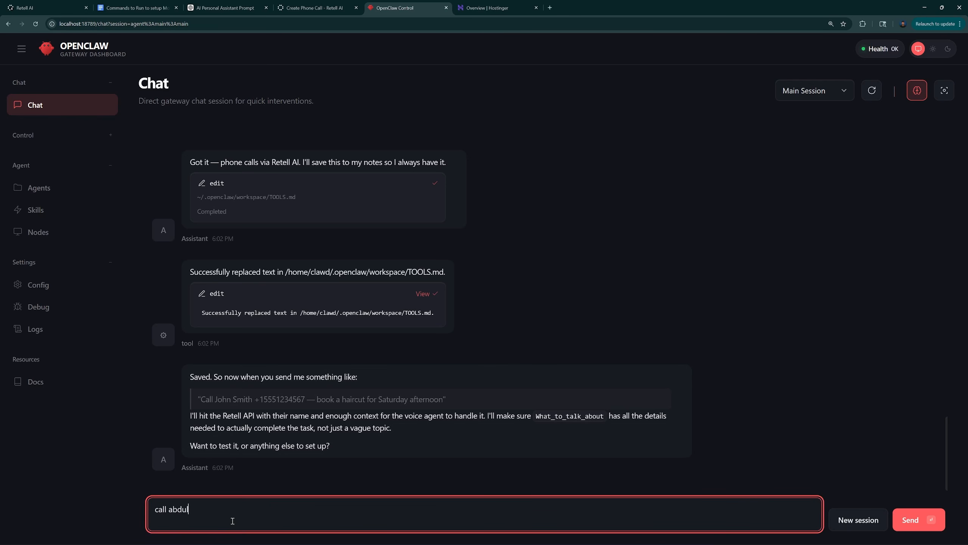
pyautogui.hotkey('ctrl', 'v')
pyautogui.write(', and ask ')
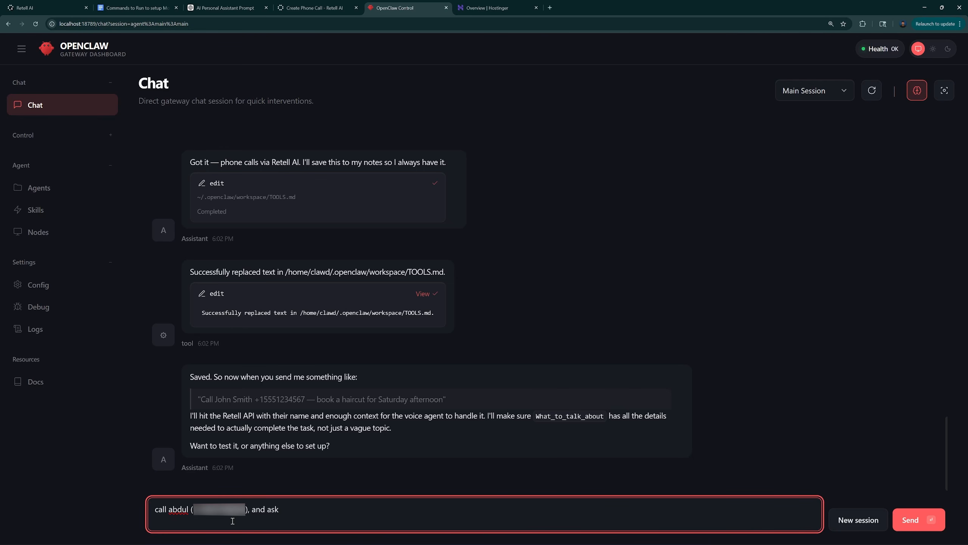
pyautogui.write('him if he is available to book a hair')
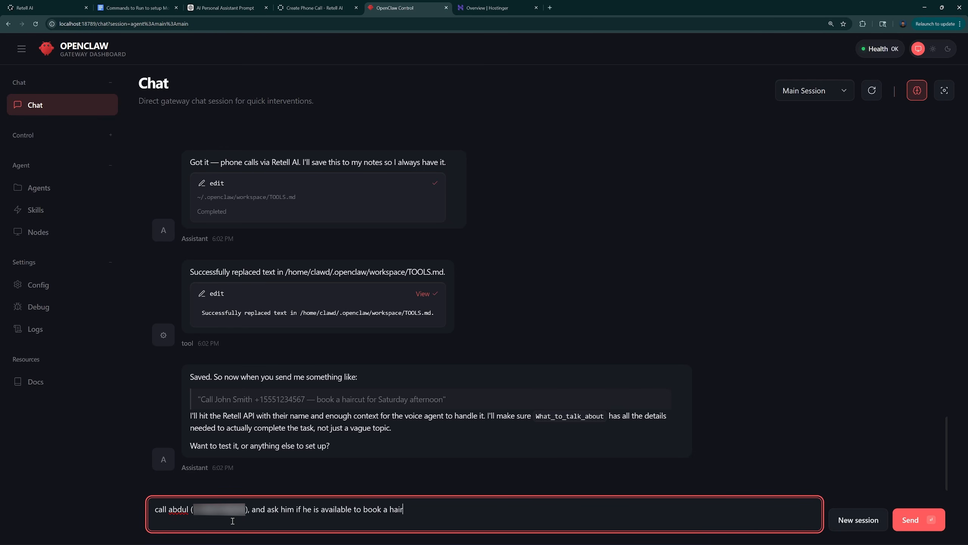
pyautogui.write('cut appointment tomorrow f')
pyautogui.press('BackSpace')
pyautogui.write('at ')
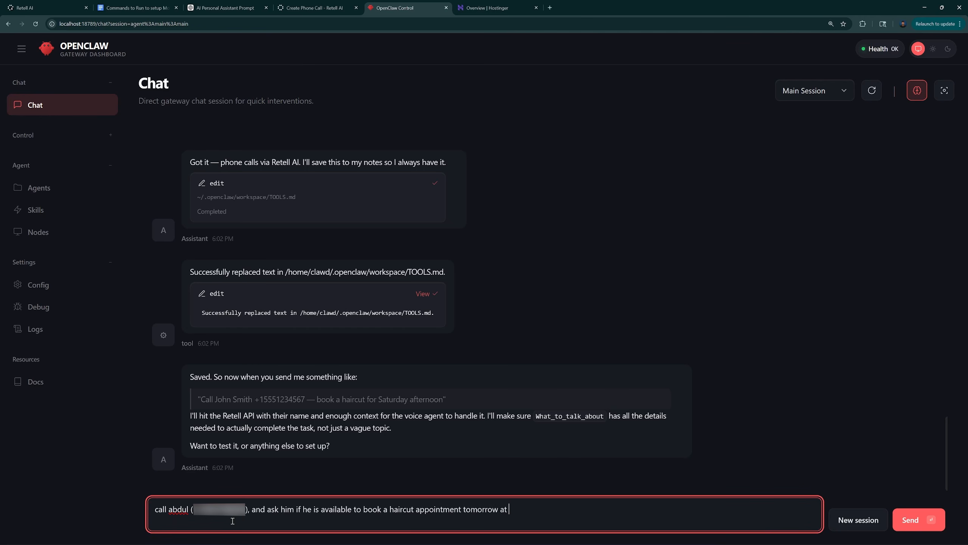
pyautogui.write('2pm')
pyautogui.press('Return')
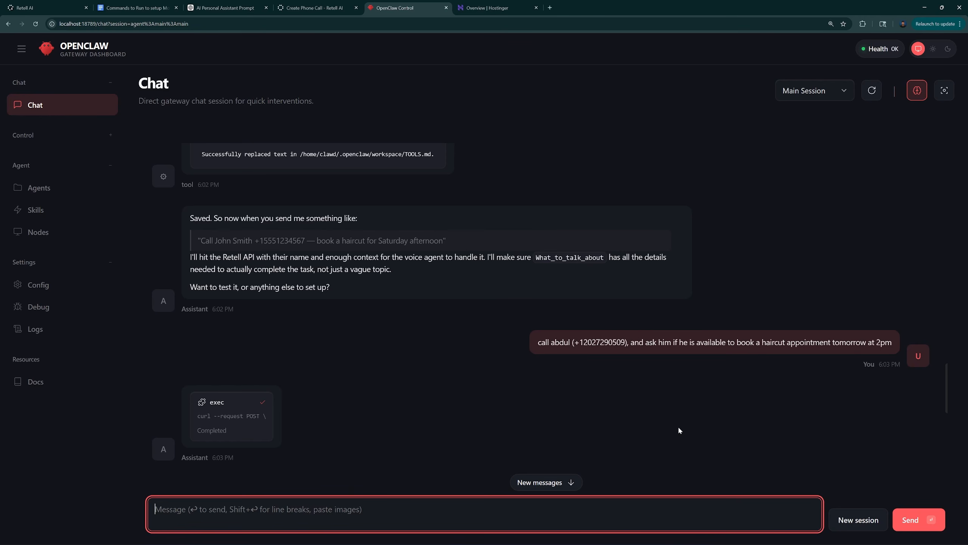
# Read OpenClaw's reply to the call request, and open the Post-Call Data Extraction settings of the Retell agent
pyautogui.scroll(-8, 678, 427)
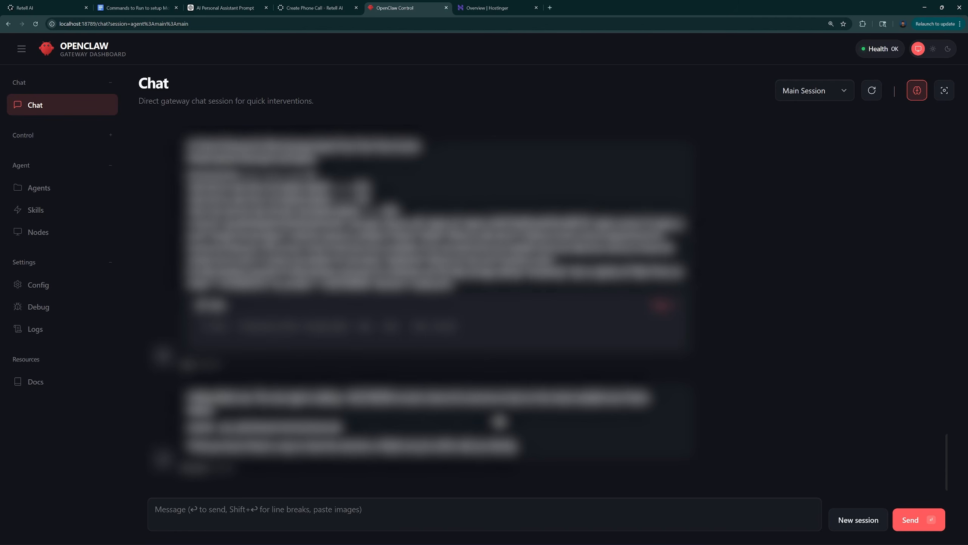
pyautogui.click(42, 4)
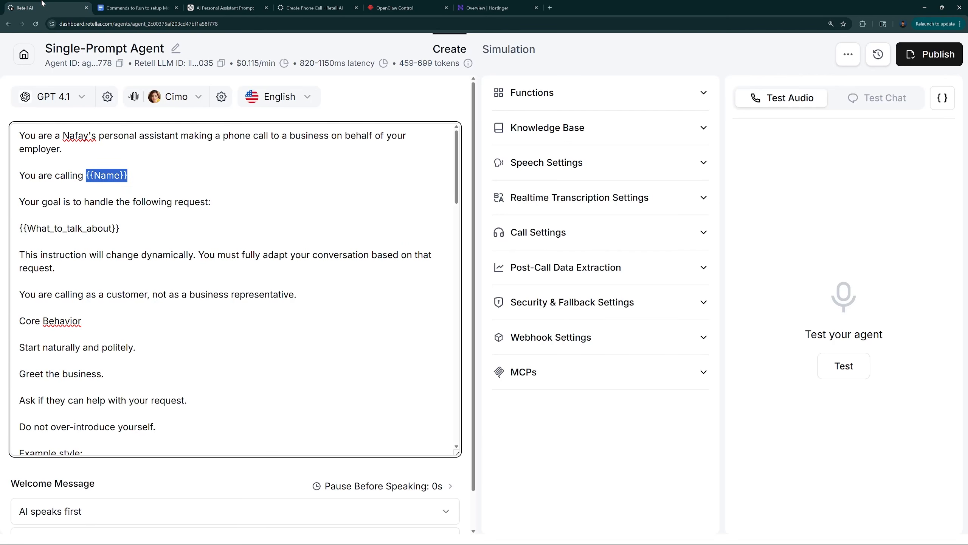
pyautogui.click(586, 269)
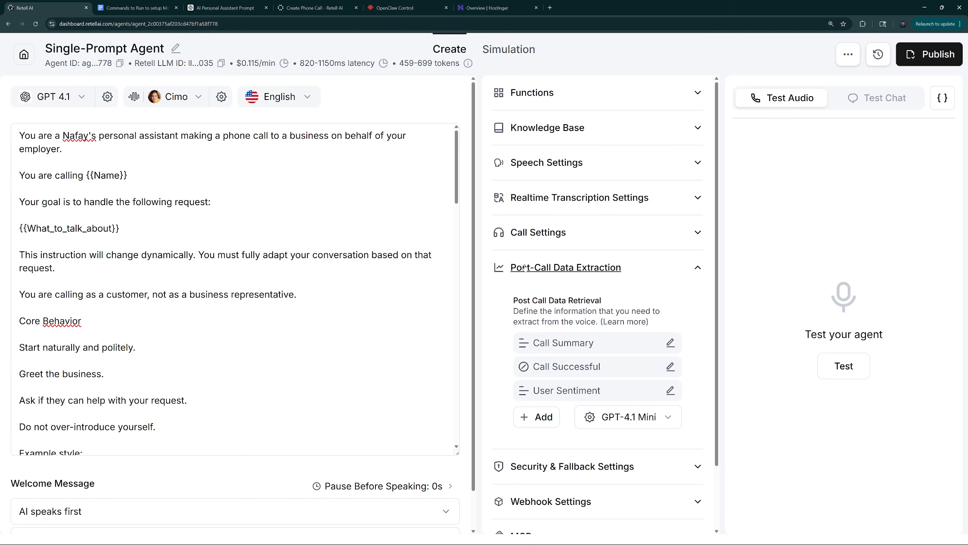
# Switch back to OpenClaw and filter its skills by "gog"
pyautogui.click(394, 7)
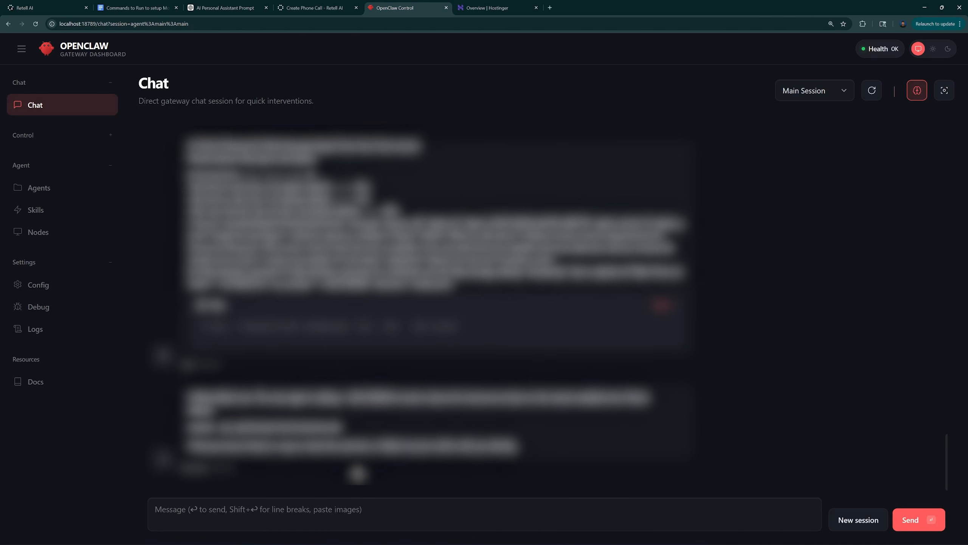
pyautogui.click(371, 515)
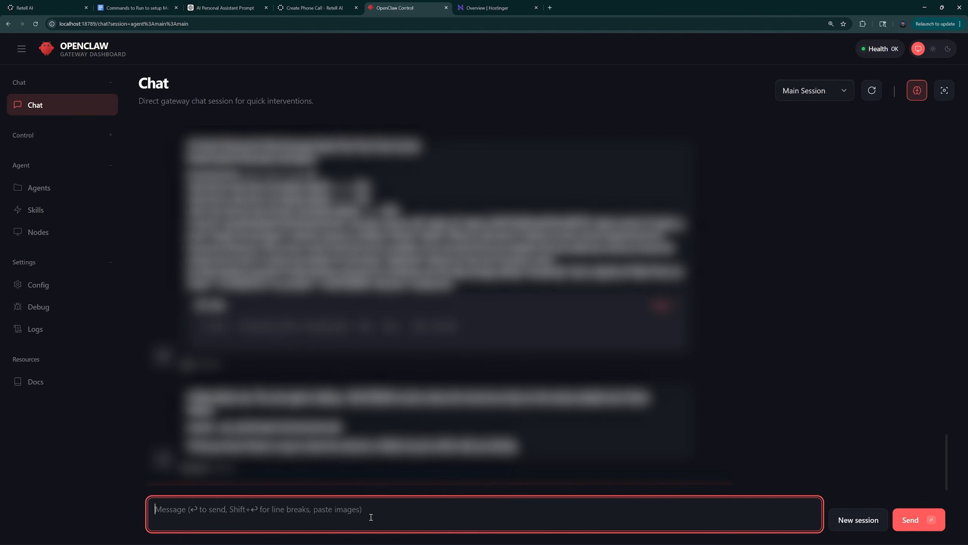
pyautogui.click(361, 370)
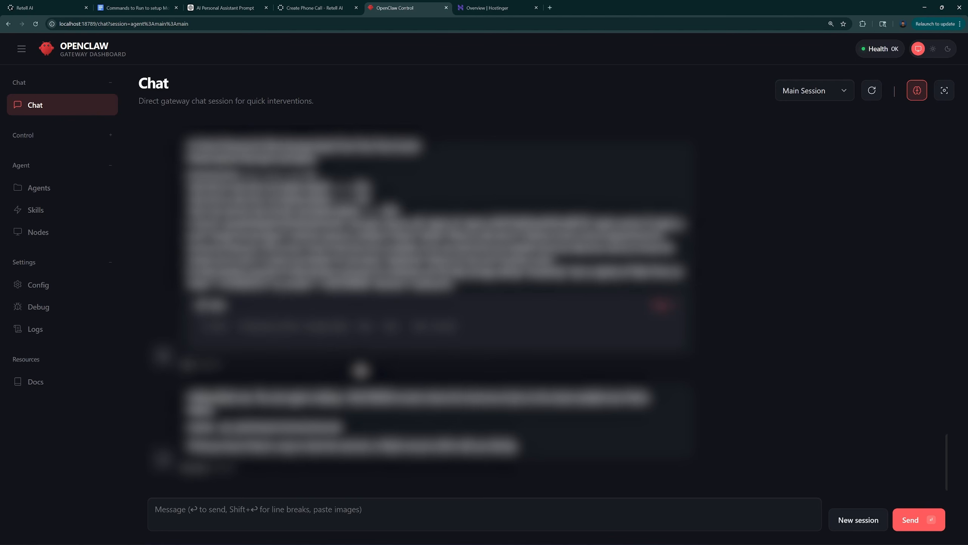
pyautogui.click(36, 213)
pyautogui.click(215, 197)
pyautogui.write('gog')
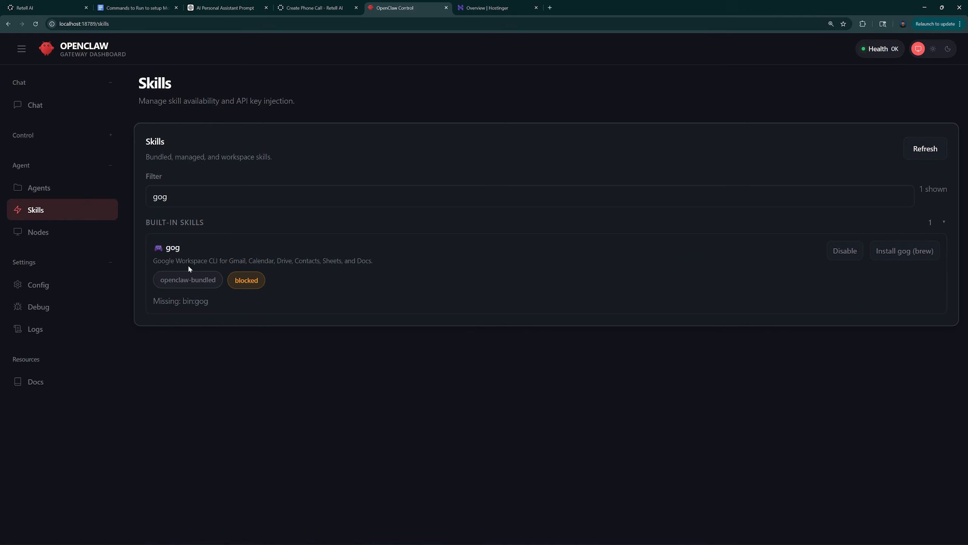
# Return to the OpenClaw chat and look back over the haircut call request and the replies to it
pyautogui.click(36, 104)
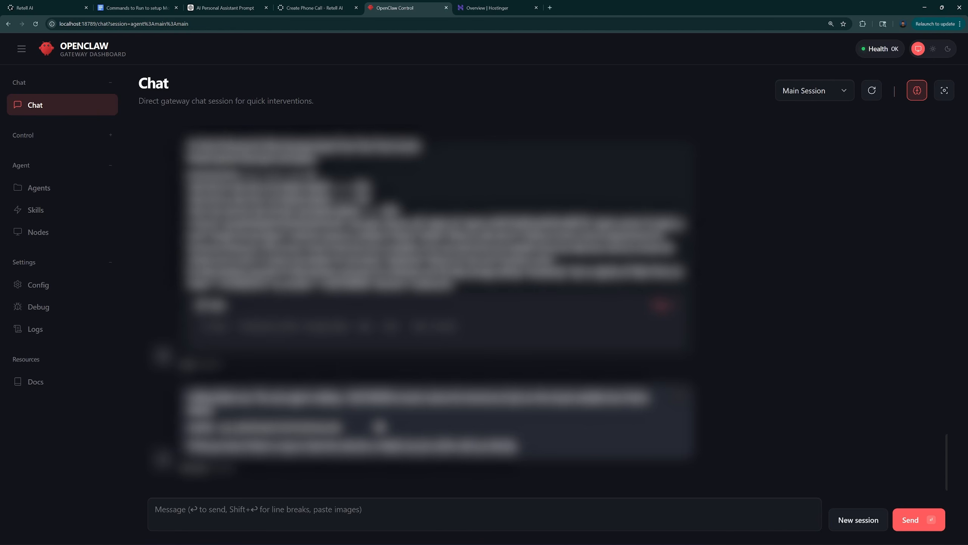
pyautogui.scroll(10, 371, 362)
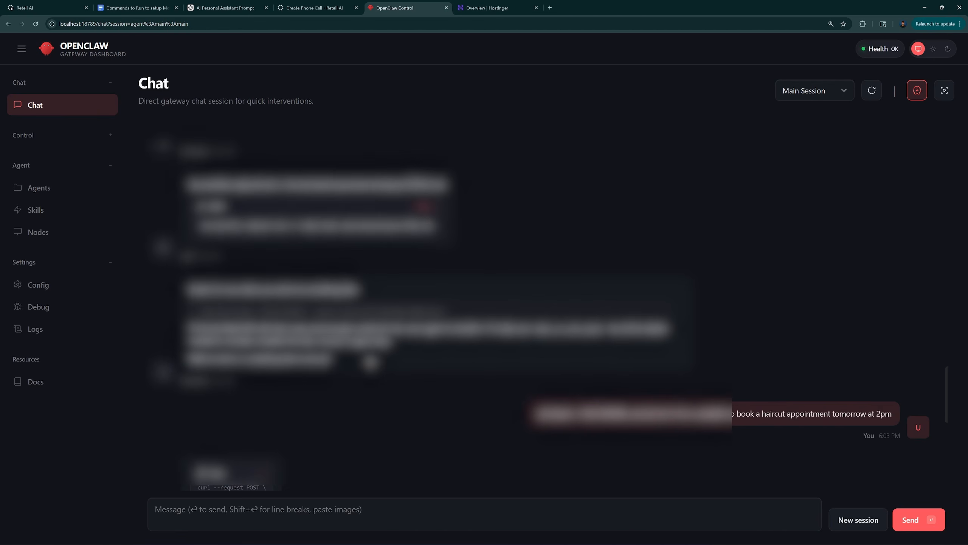
pyautogui.scroll(-10, 371, 362)
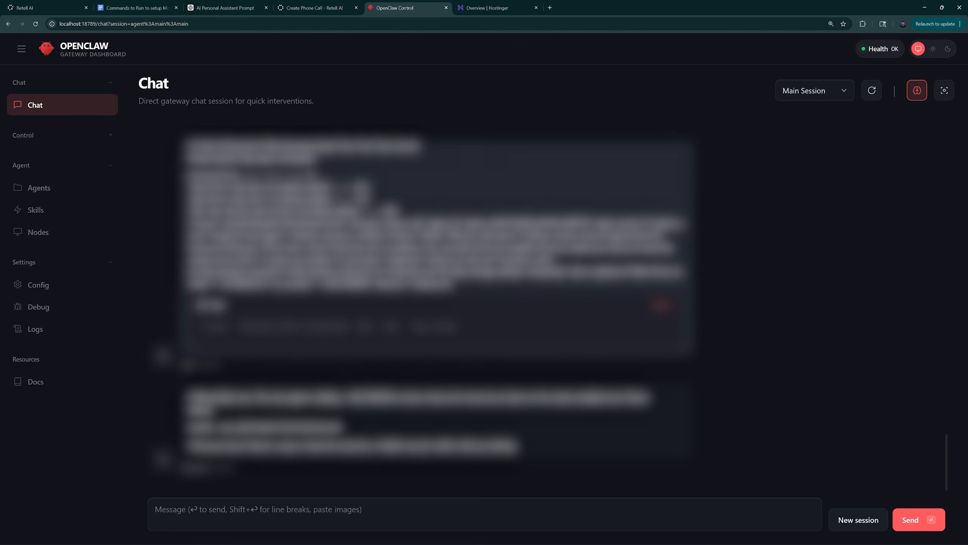